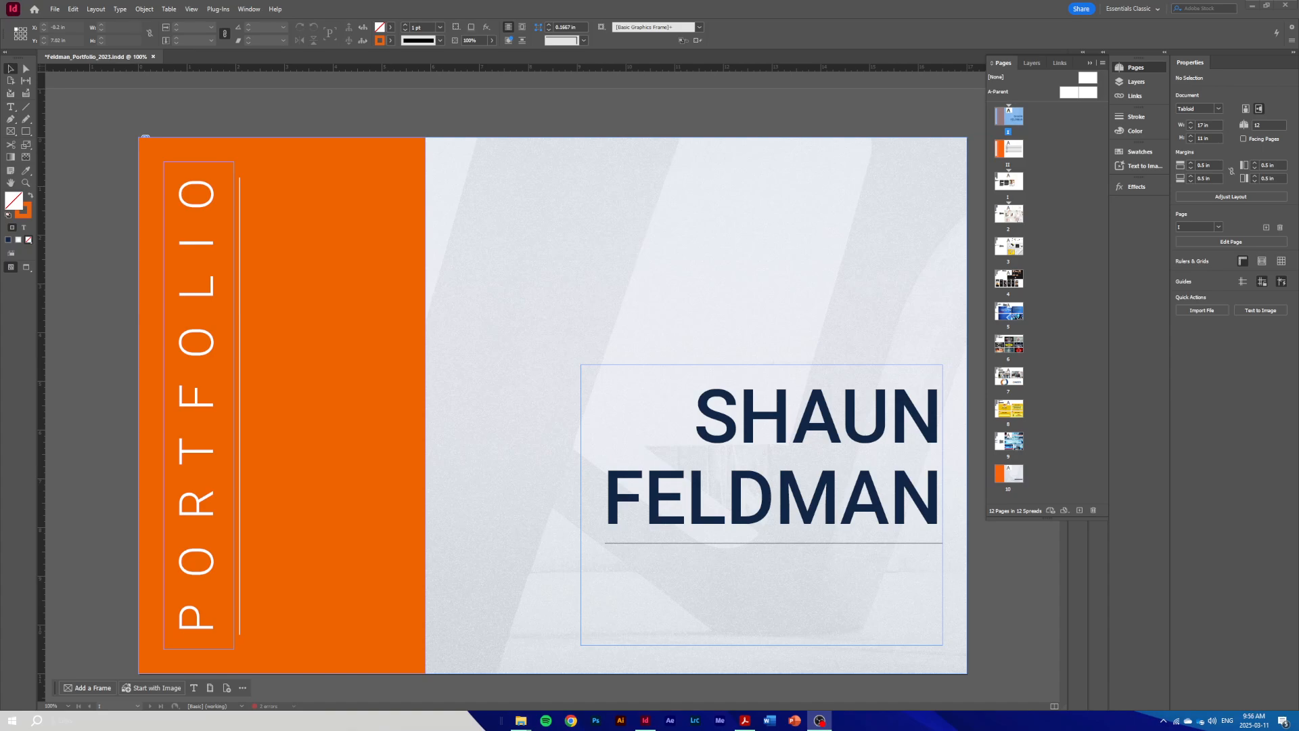
Examine the animation link notes on the project pages from page 5 onward and return to the cover page.
double_click(1009, 312)
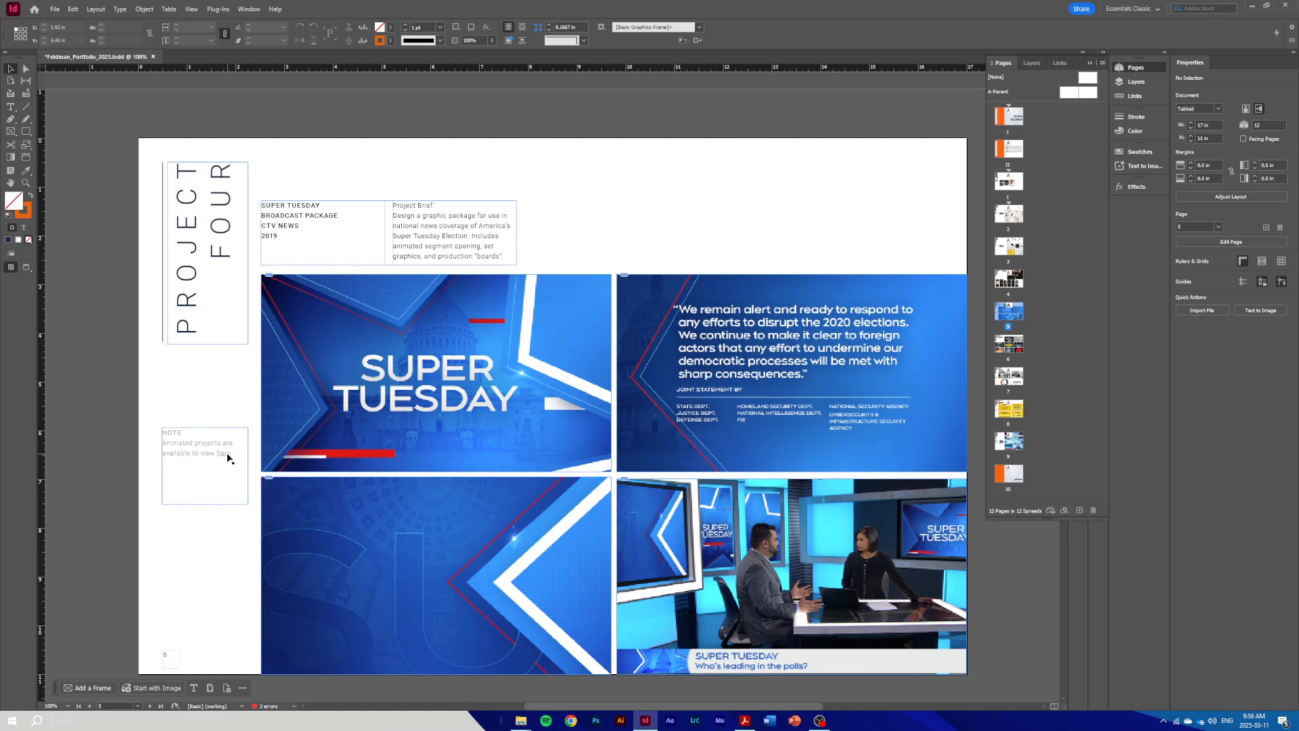
scroll(213, 467, "down", 10)
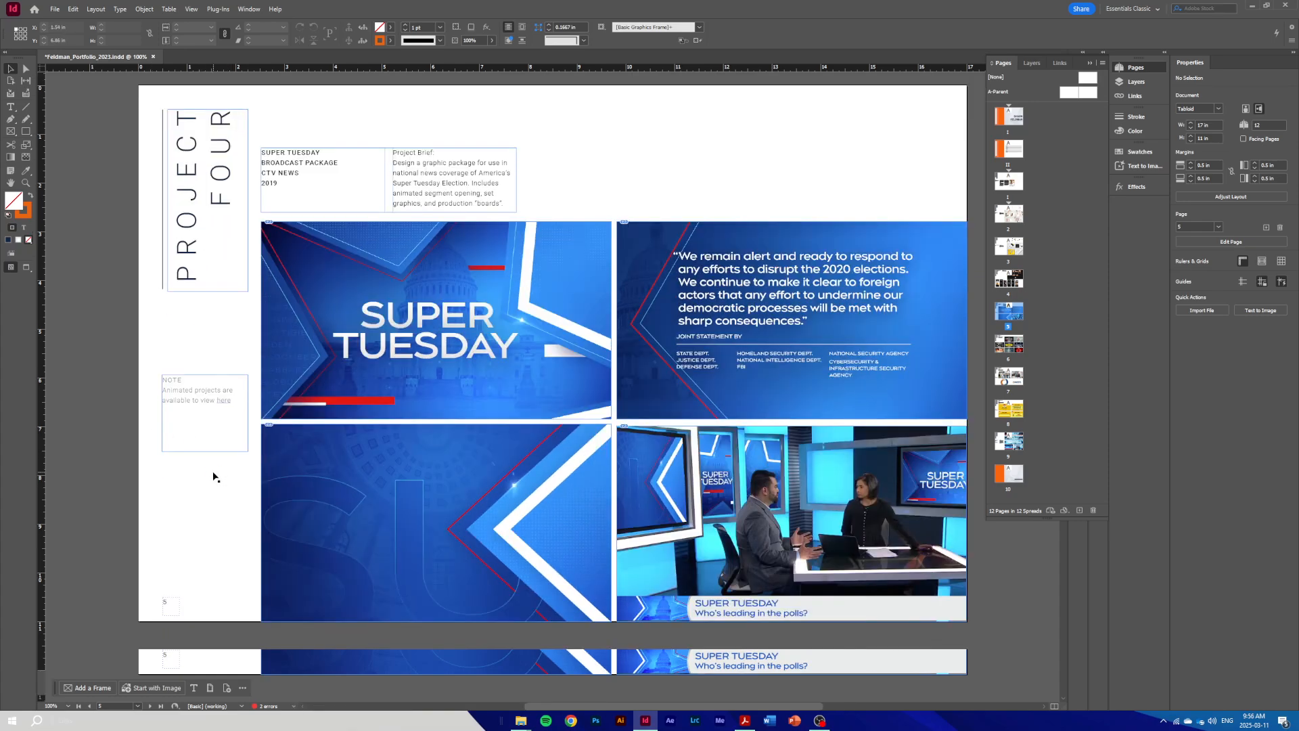
scroll(342, 281, "down", 10)
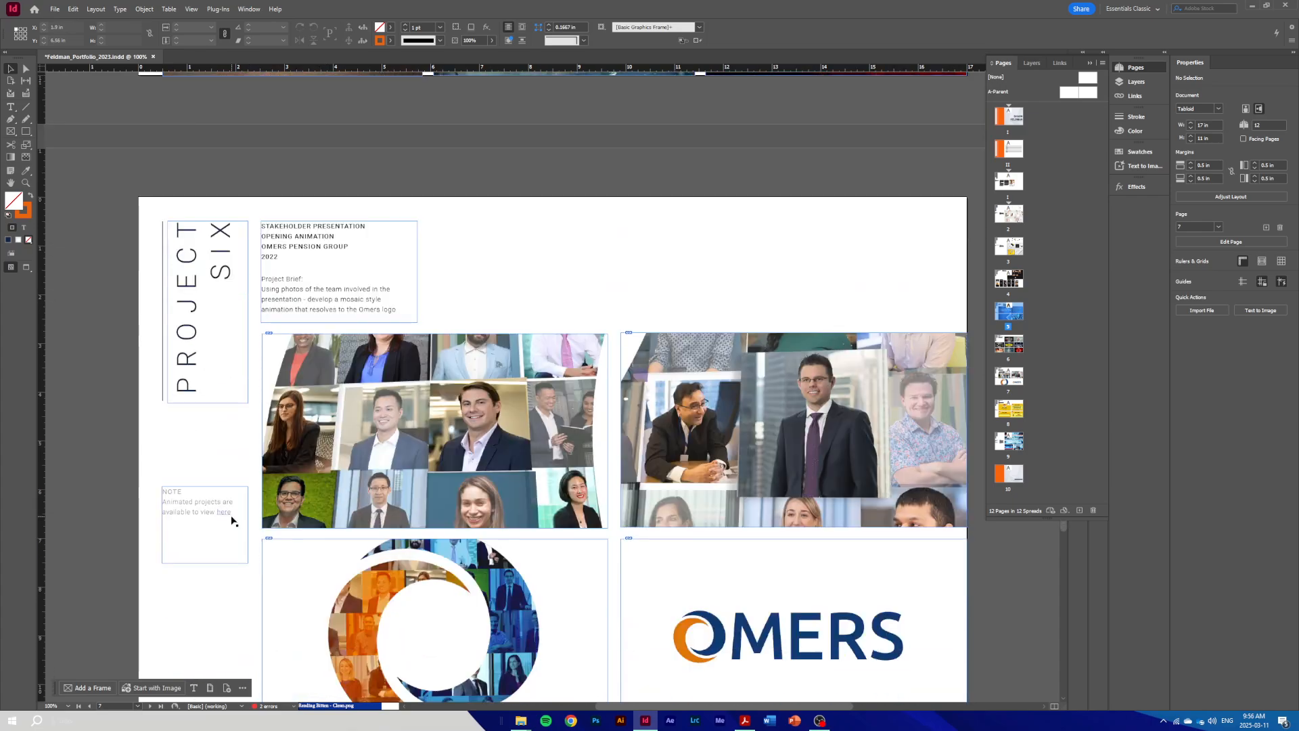
scroll(233, 521, "down", 10)
double_click(1012, 123)
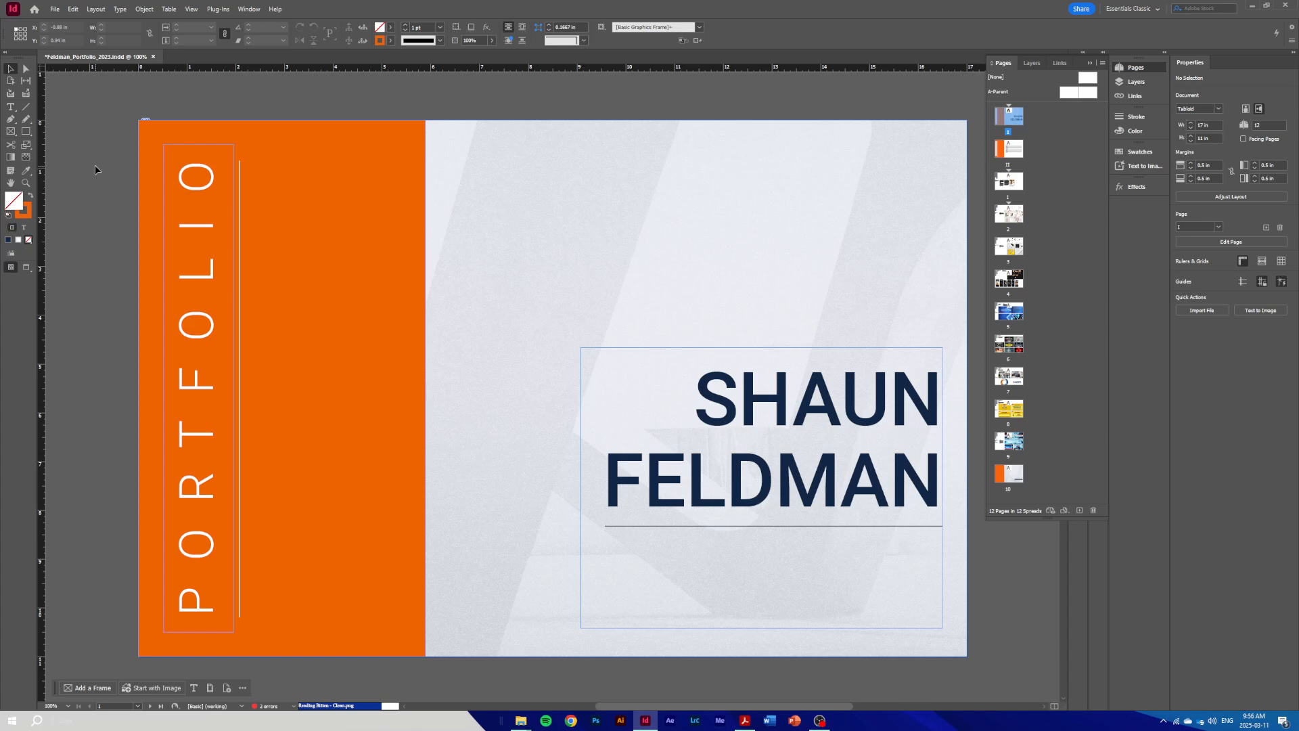
Start a PDF export to the Desktop with the Smallest File Size preset and include hyperlinks.
left_click(55, 10)
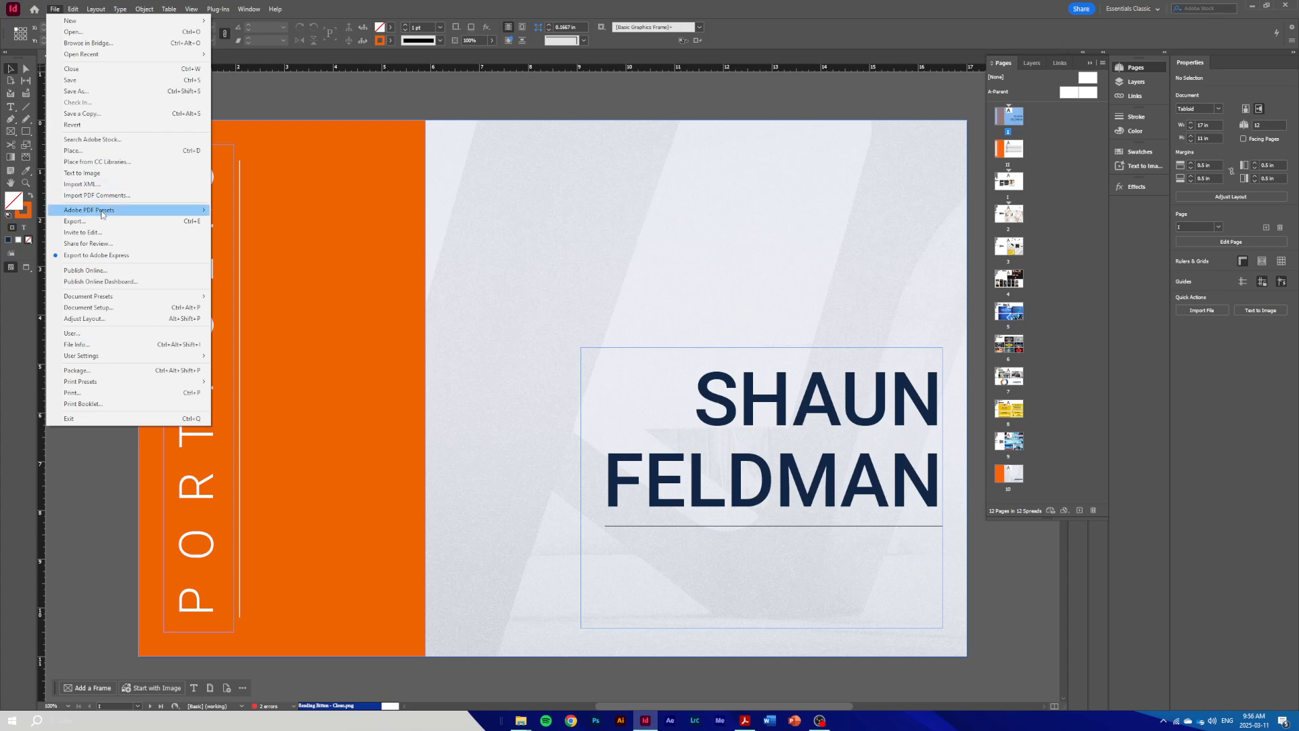
mouse_move(102, 215)
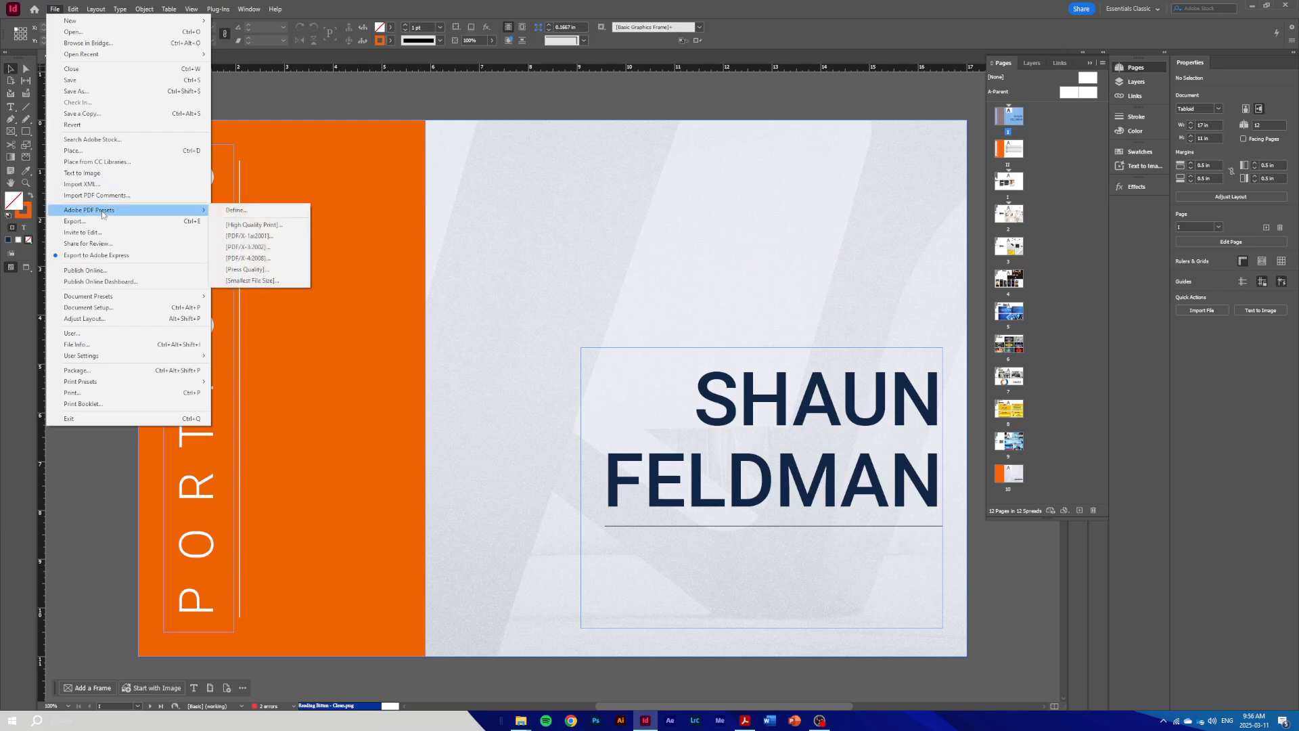
left_click(245, 281)
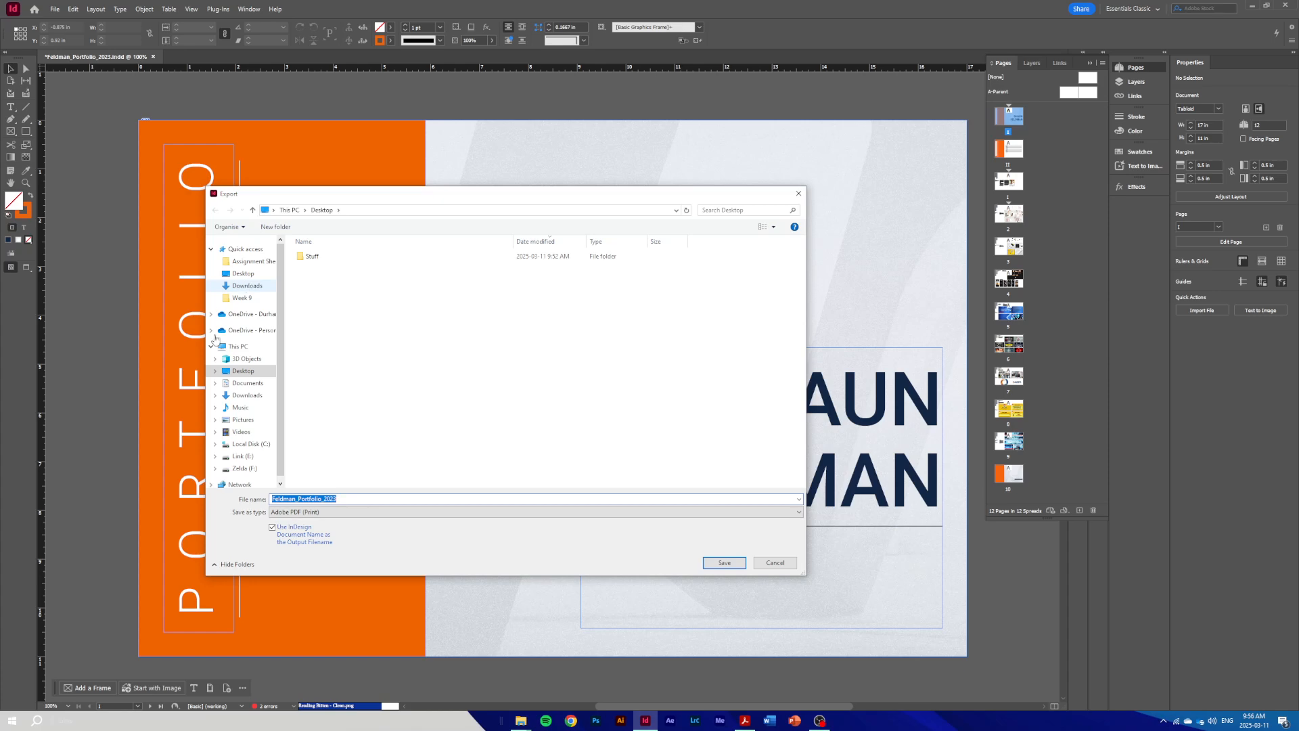
left_click(723, 563)
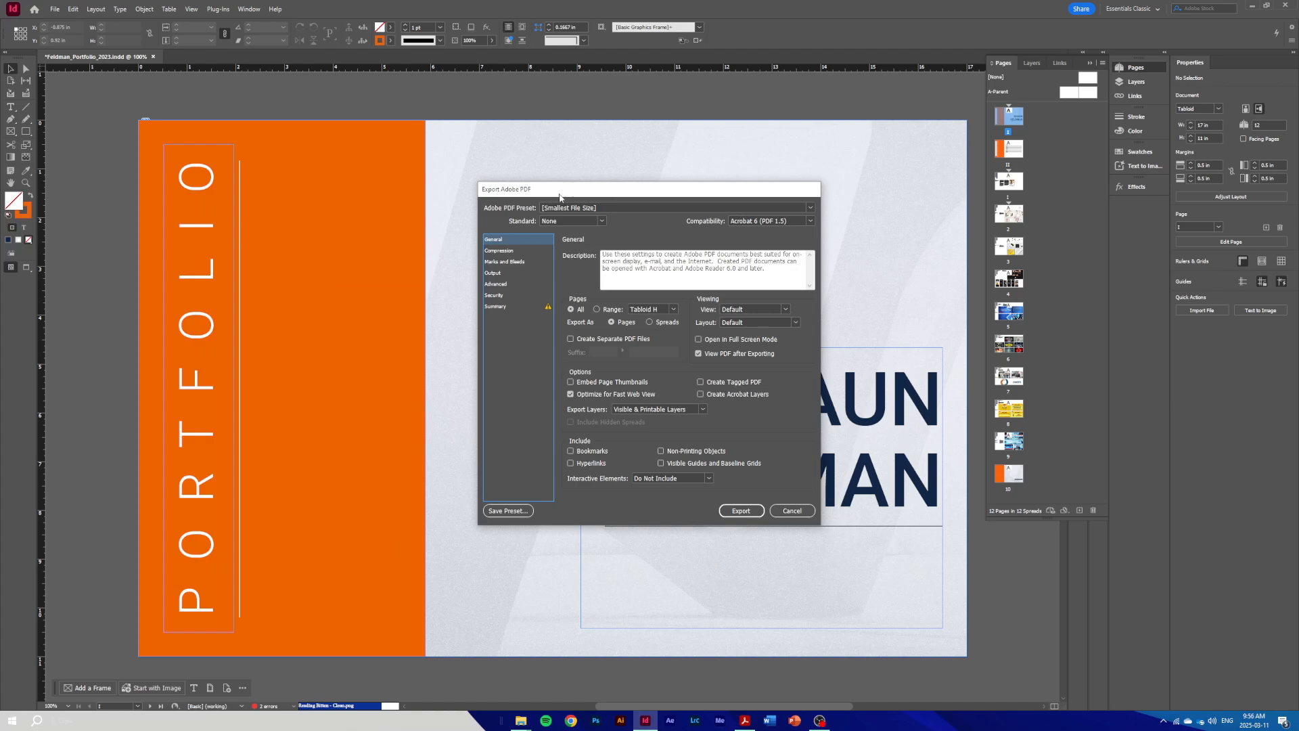
left_click_drag(561, 197, 362, 167)
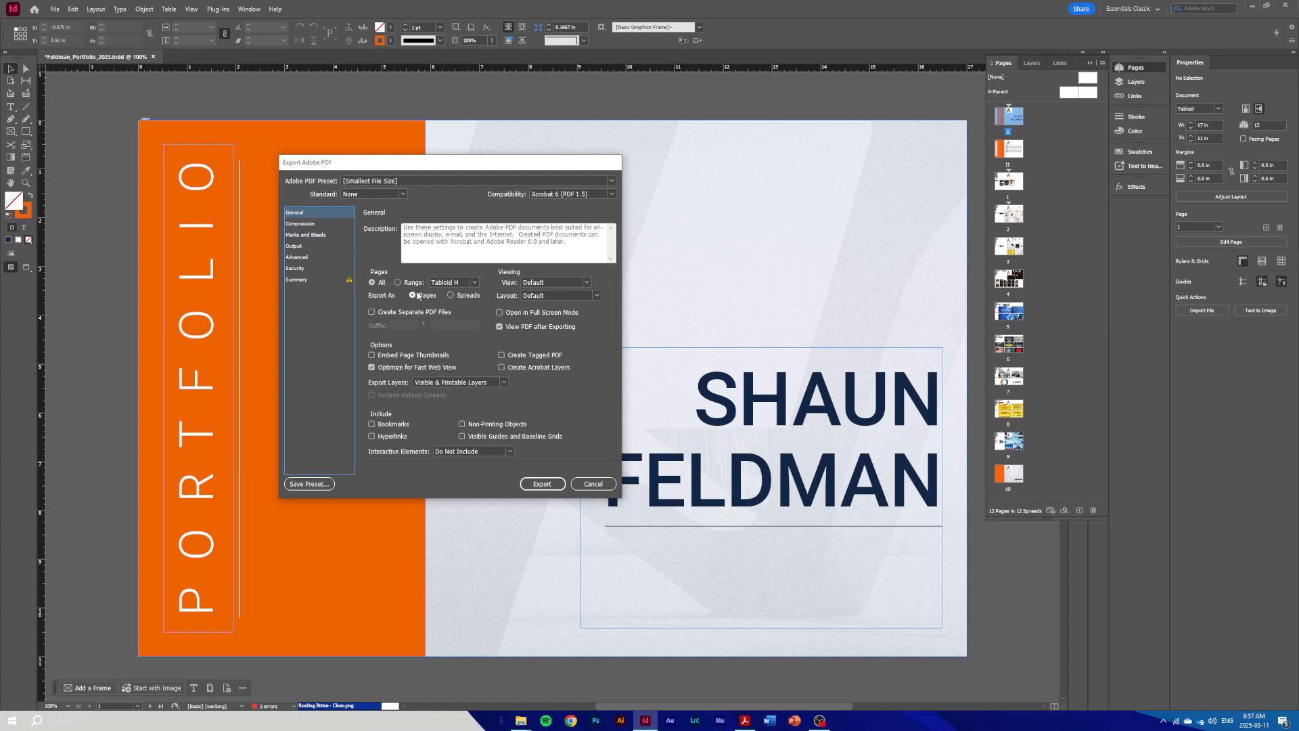
left_click(395, 437)
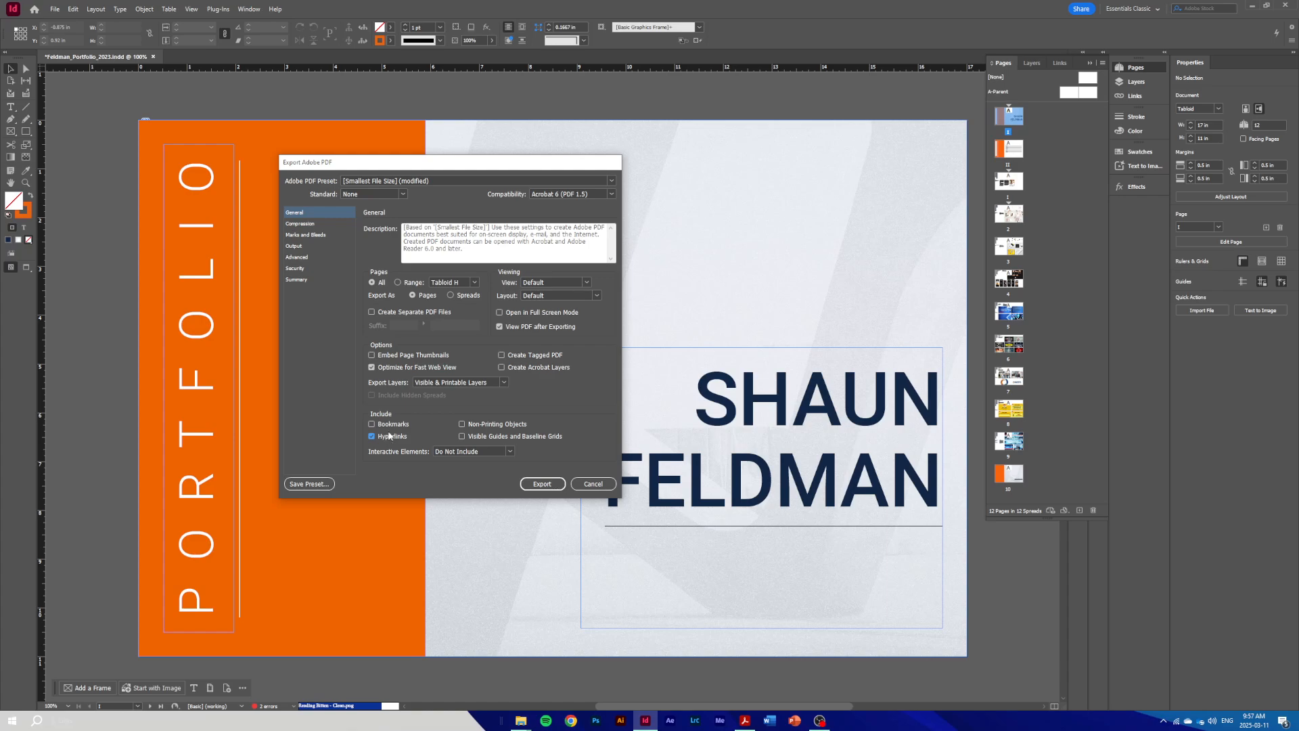
Set color image downsampling to 150 pixels per inch and color image quality to Medium in the compression settings.
left_click(320, 225)
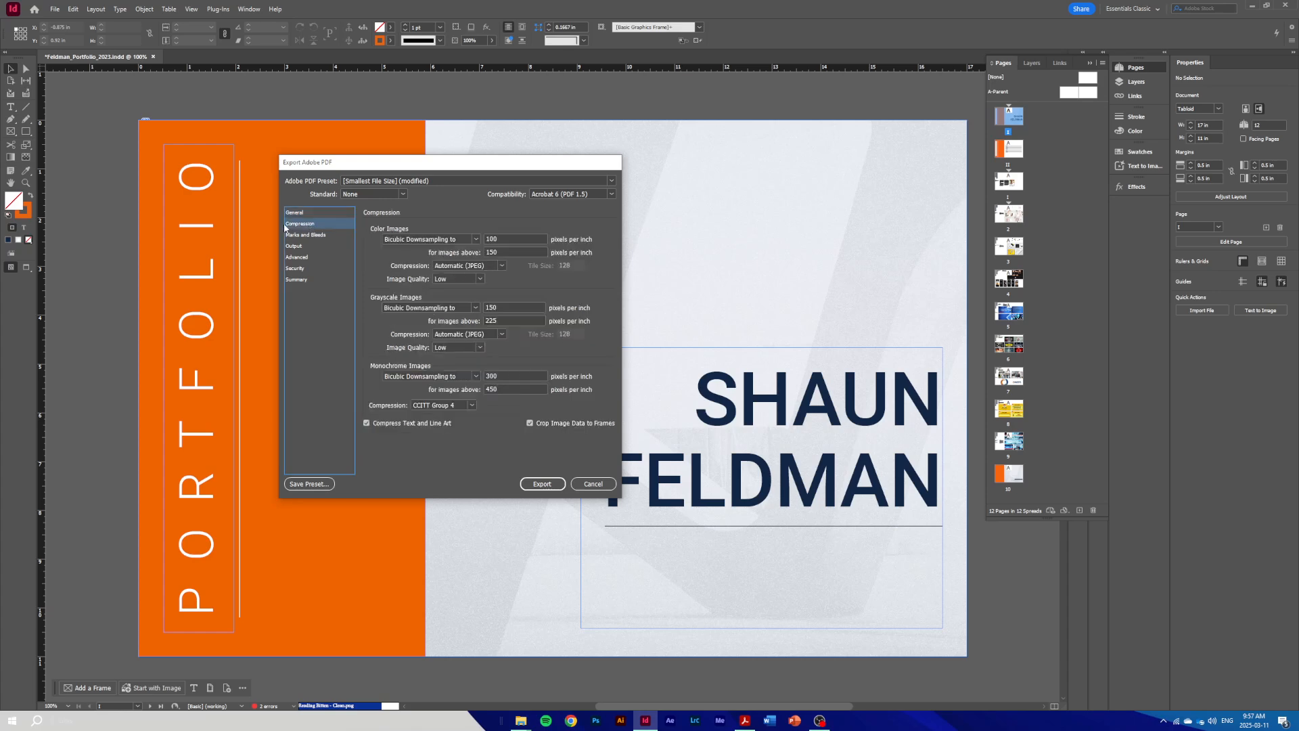
double_click(516, 238)
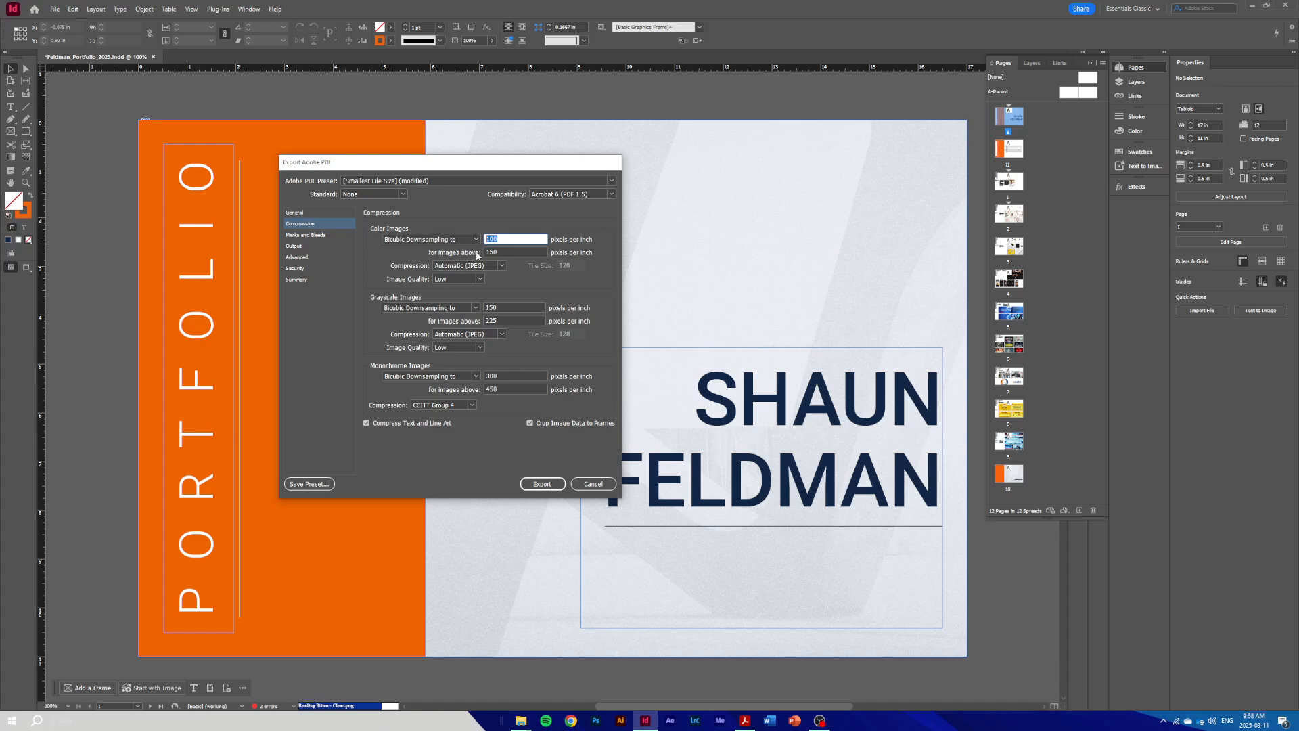
key("Tab")
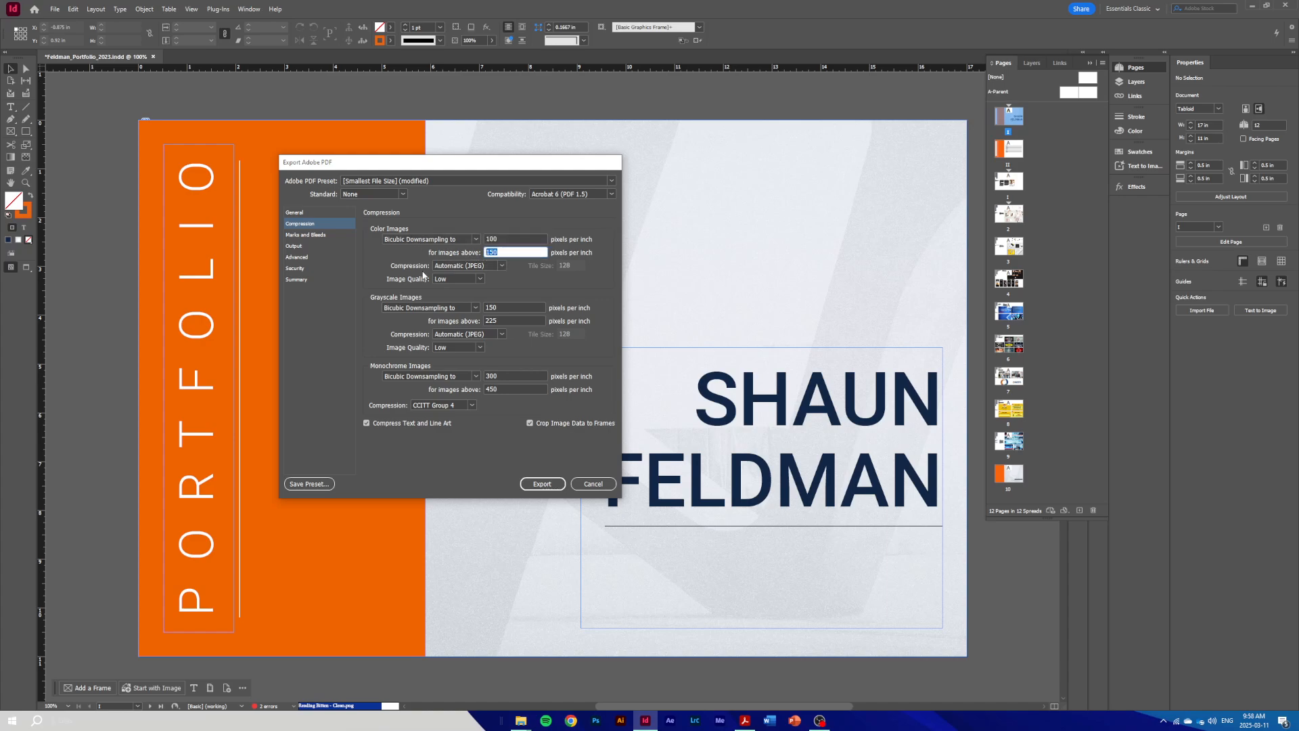
left_click(518, 238)
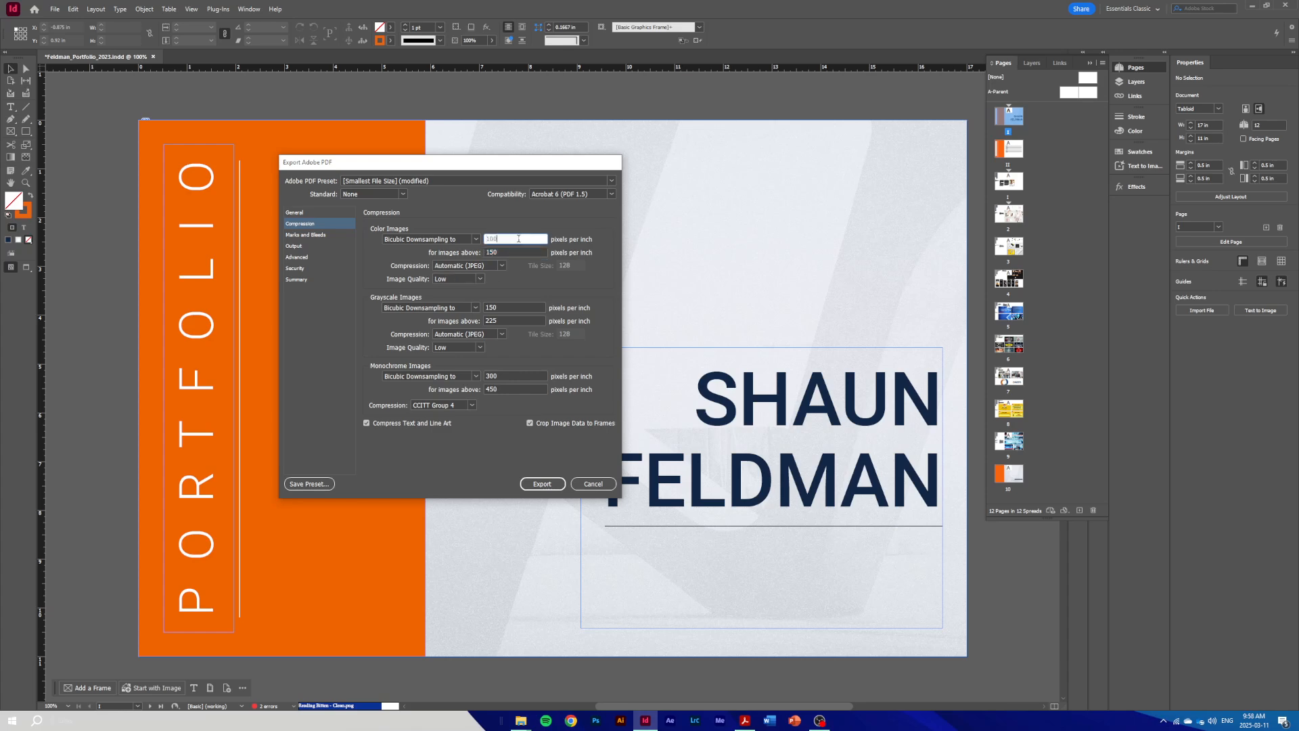
double_click(498, 239)
type("150")
left_click_drag(509, 238, 472, 239)
left_click(480, 281)
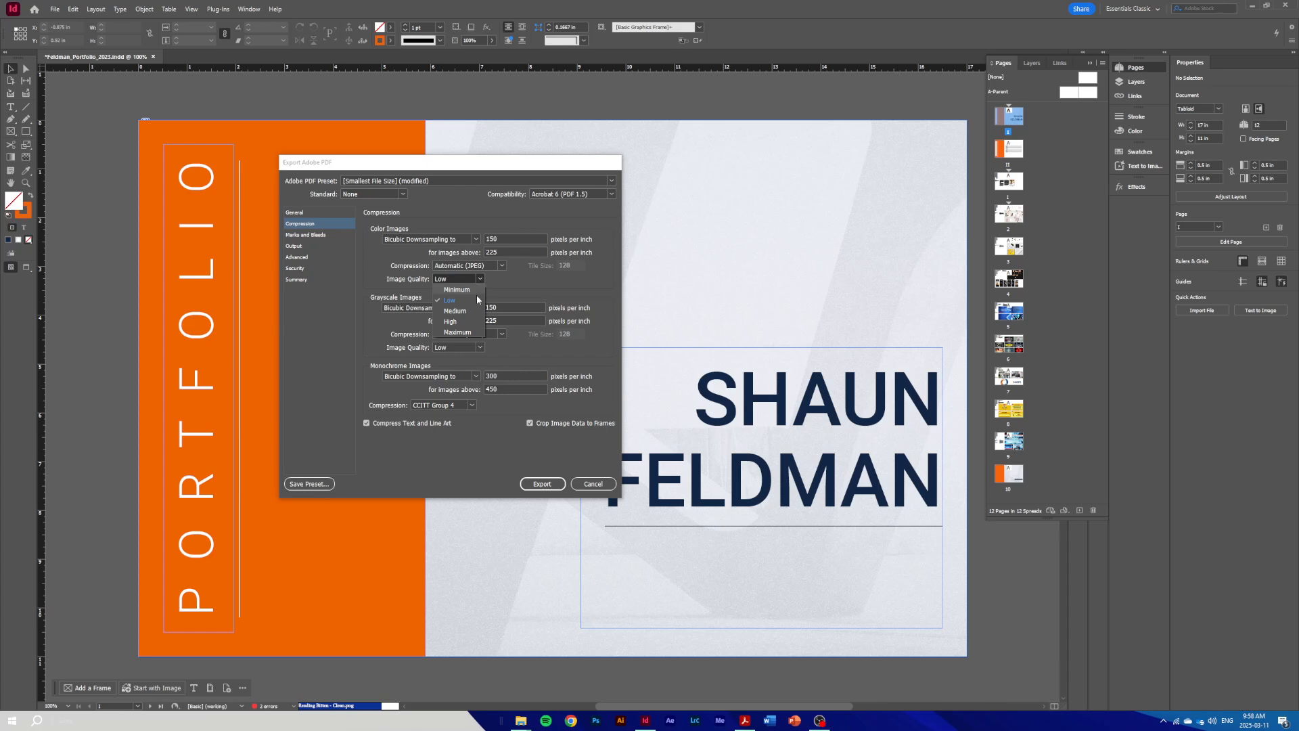
left_click(467, 312)
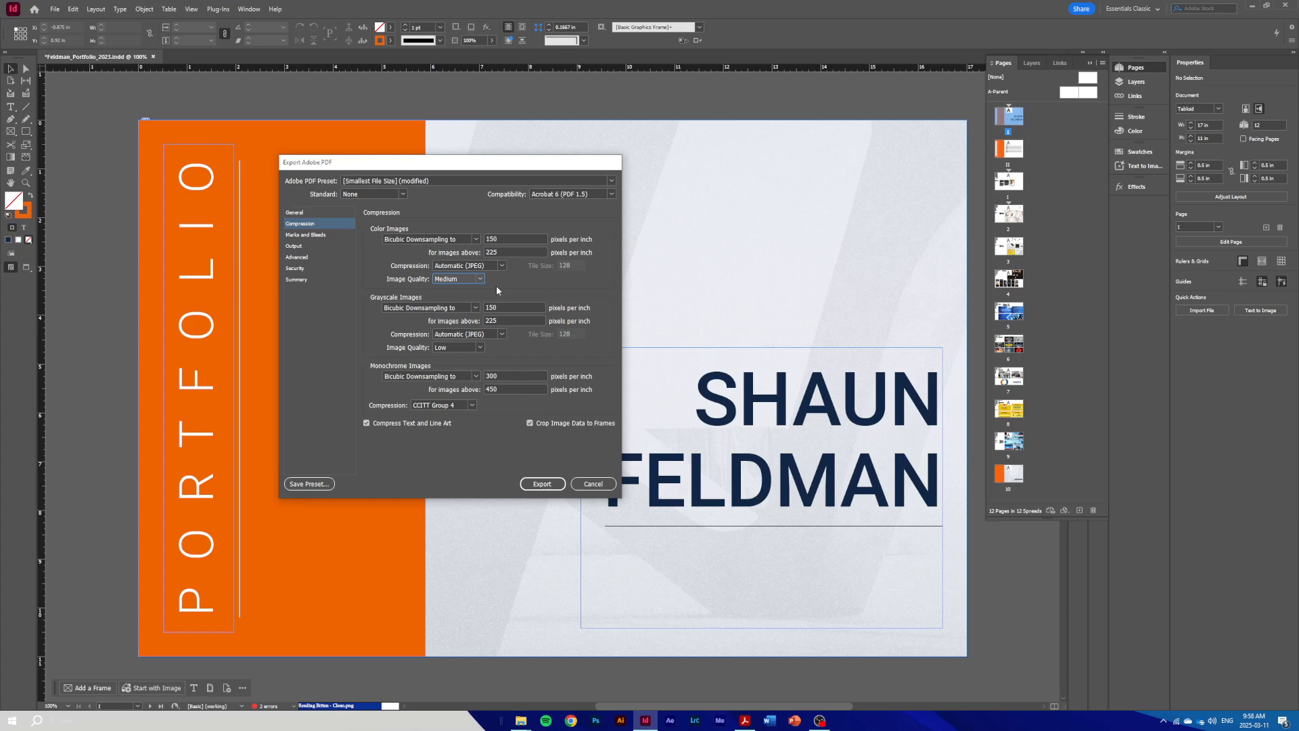
Check the general export settings and export the portfolio PDF, accepting every warning to continue.
left_click(302, 214)
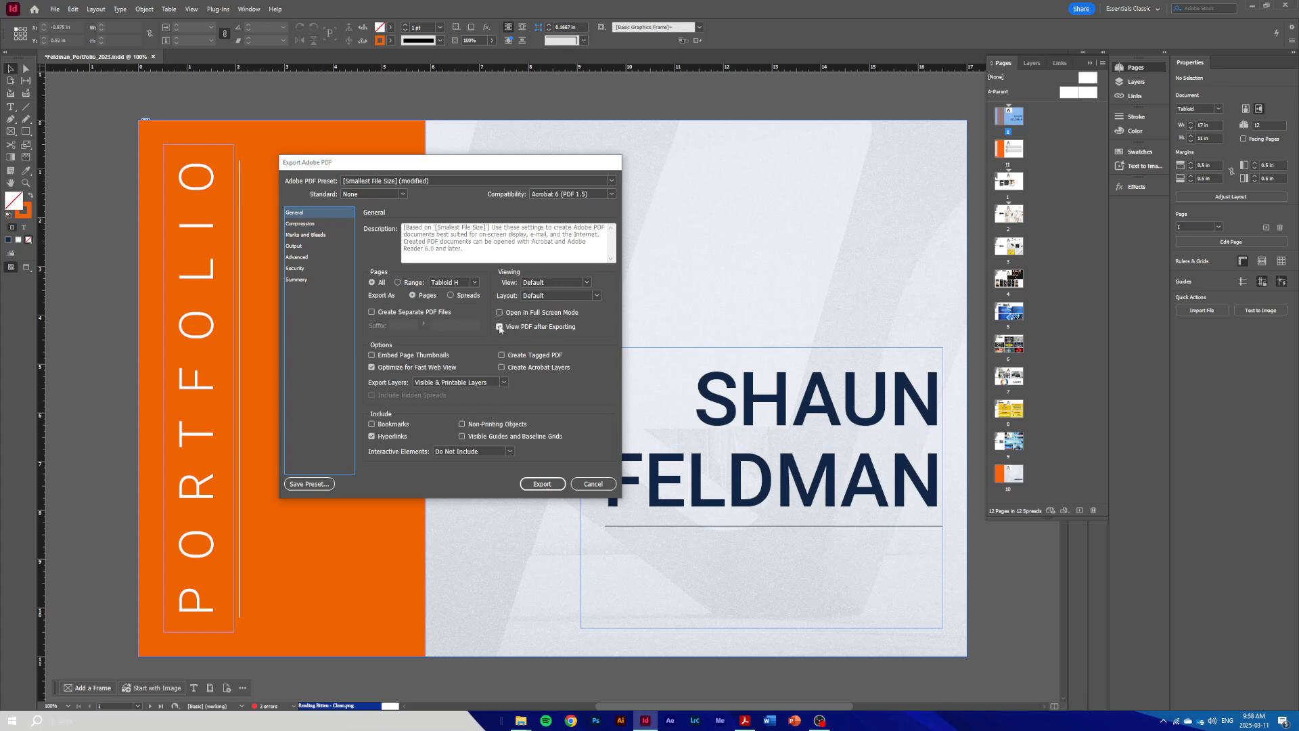
left_click(547, 483)
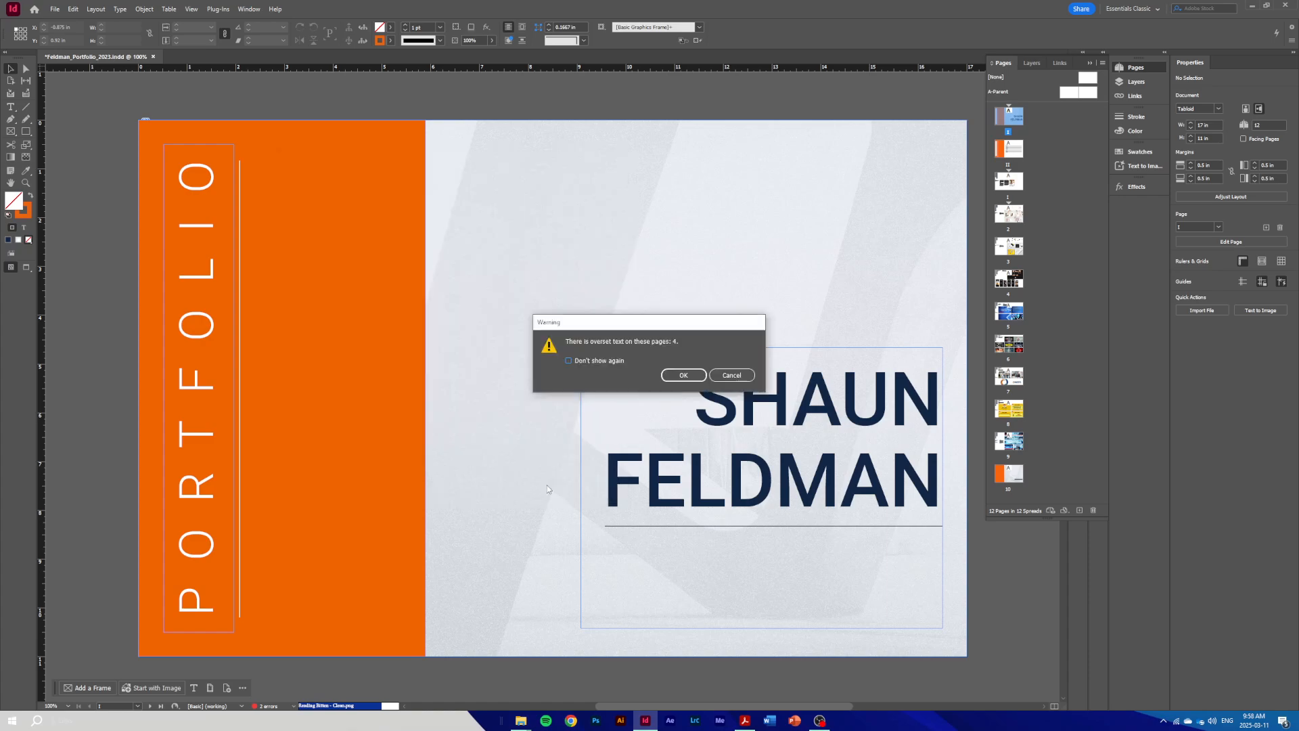
left_click_drag(572, 327, 475, 178)
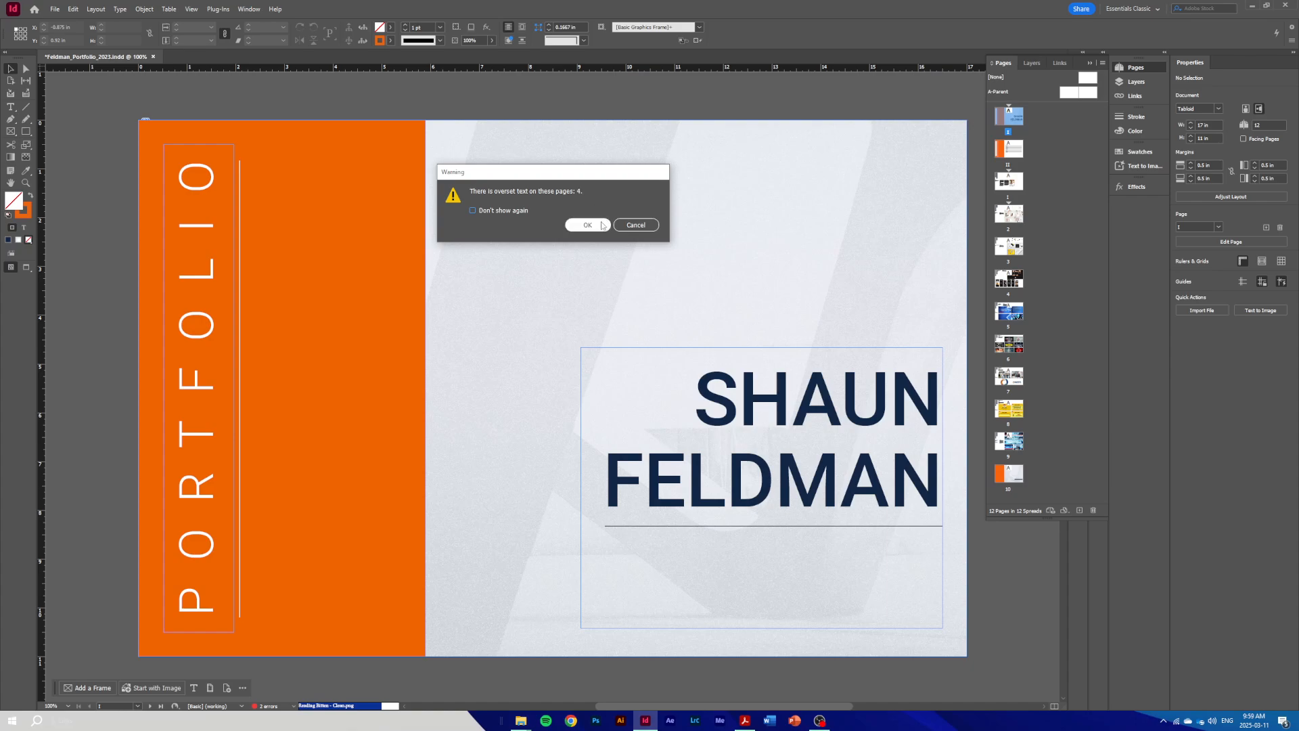
left_click(601, 224)
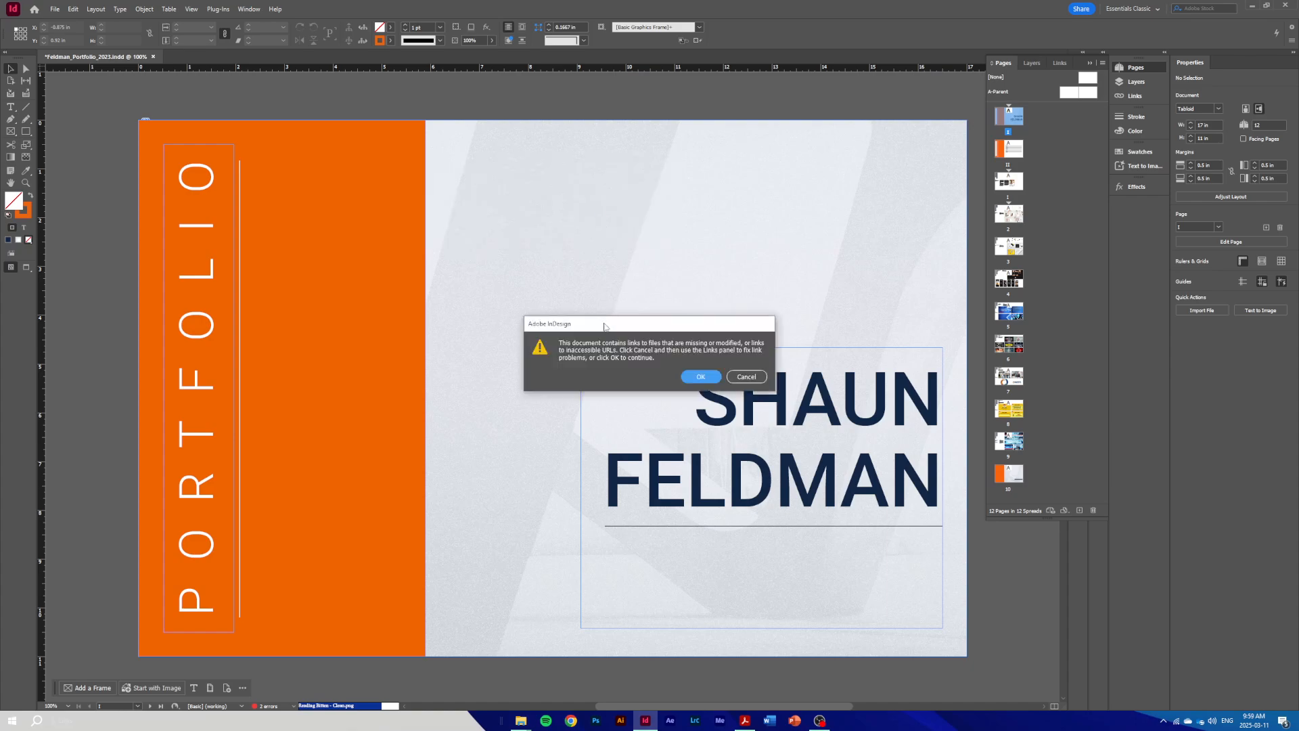
left_click_drag(605, 326, 540, 172)
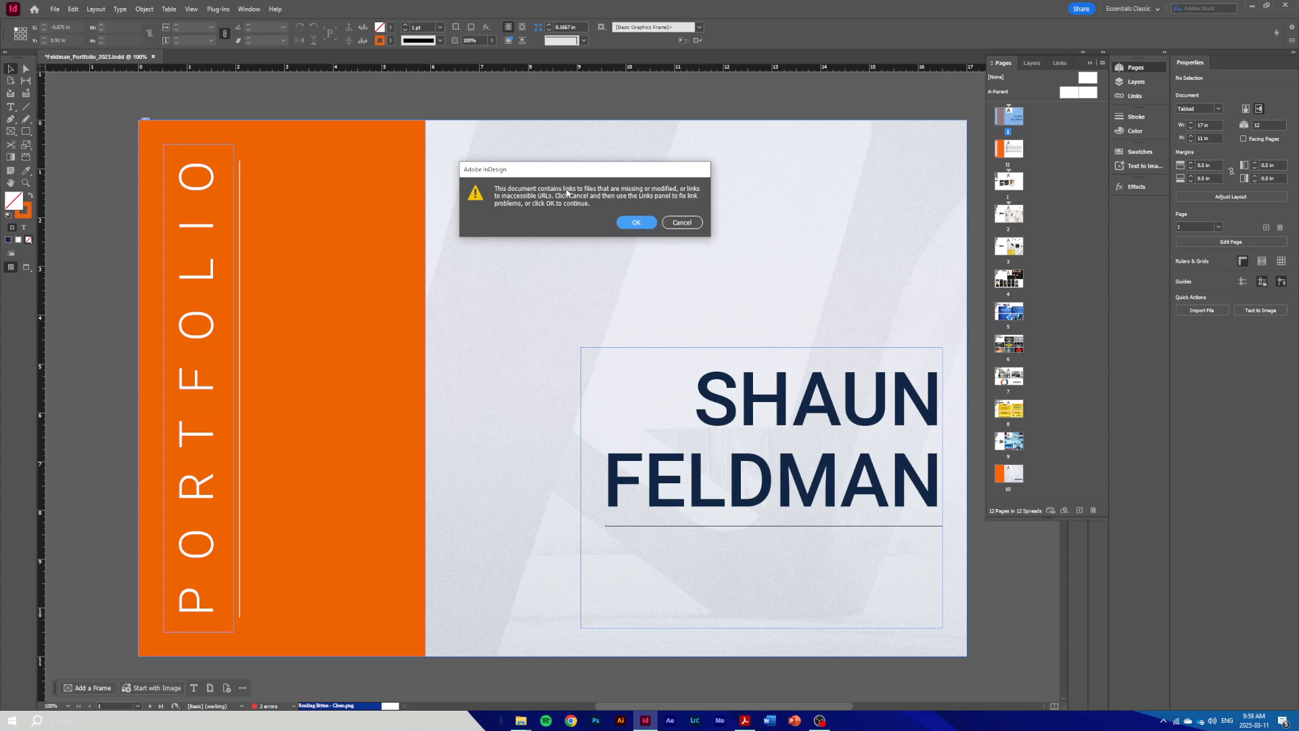
left_click(627, 229)
left_click_drag(591, 305, 513, 146)
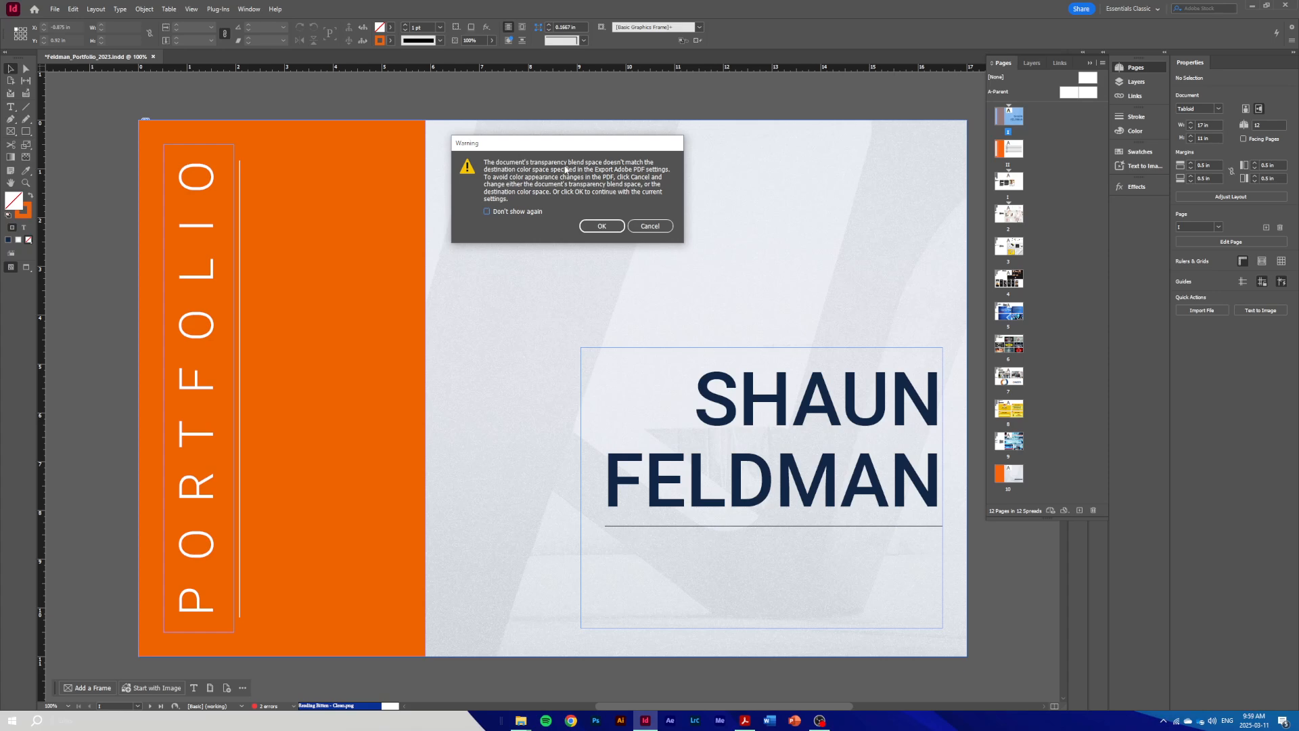
left_click(607, 226)
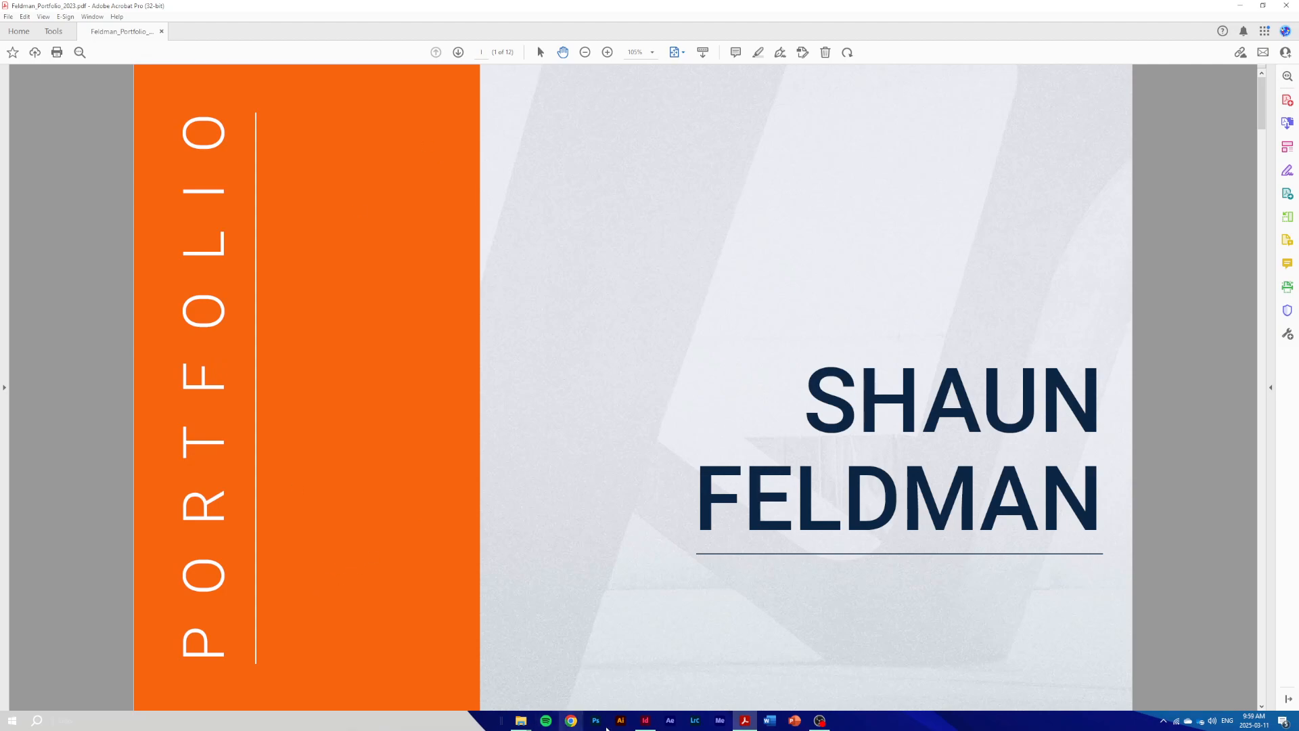
Switch back to InDesign and select the overset project description text frame on the Project Three page.
left_click(645, 720)
scroll(347, 218, "down", 15)
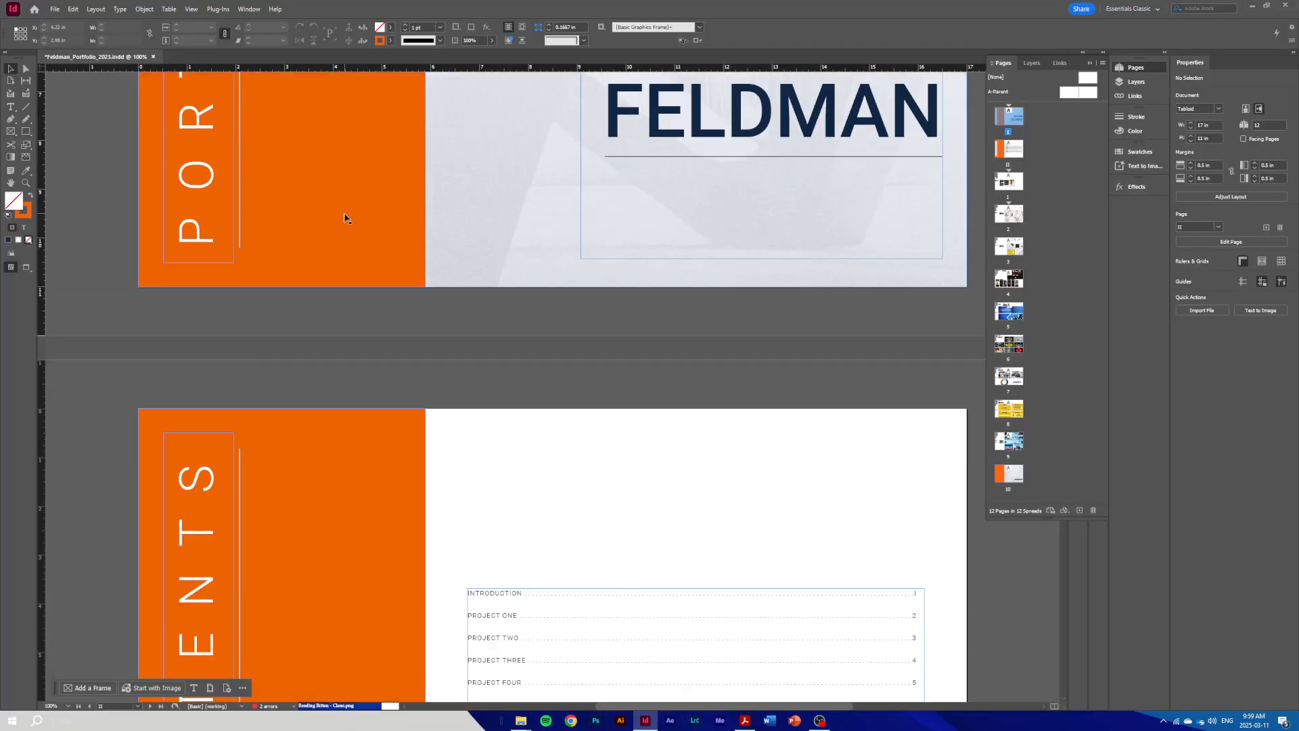
scroll(346, 226, "down", 15)
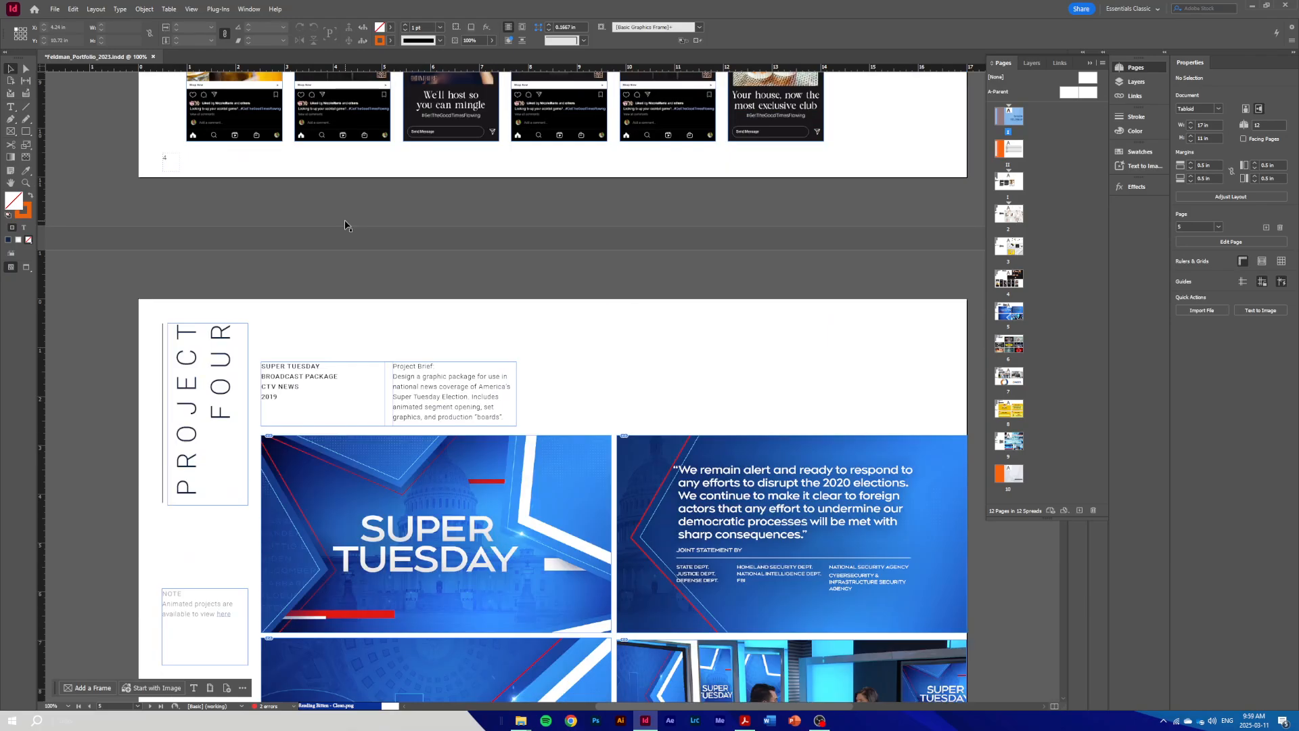
scroll(347, 226, "up", 8)
scroll(347, 226, "up", 8)
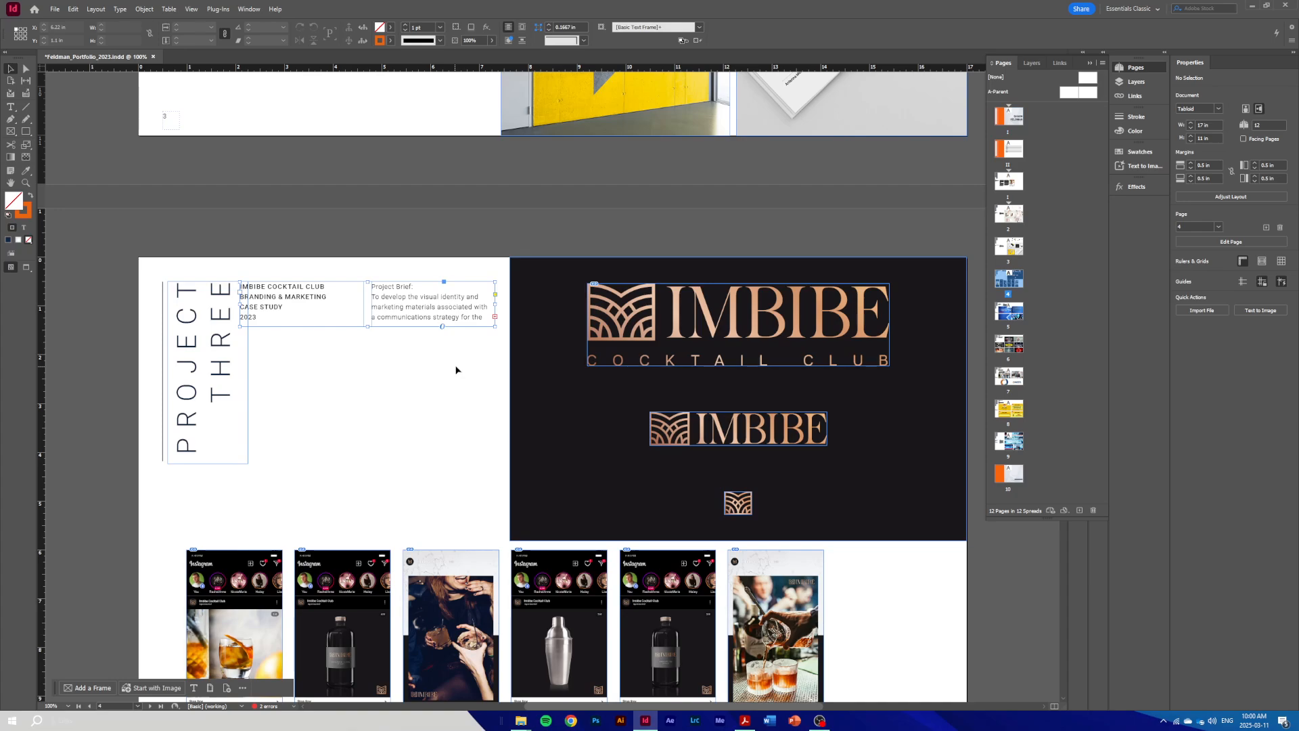
key("ctrl+equal")
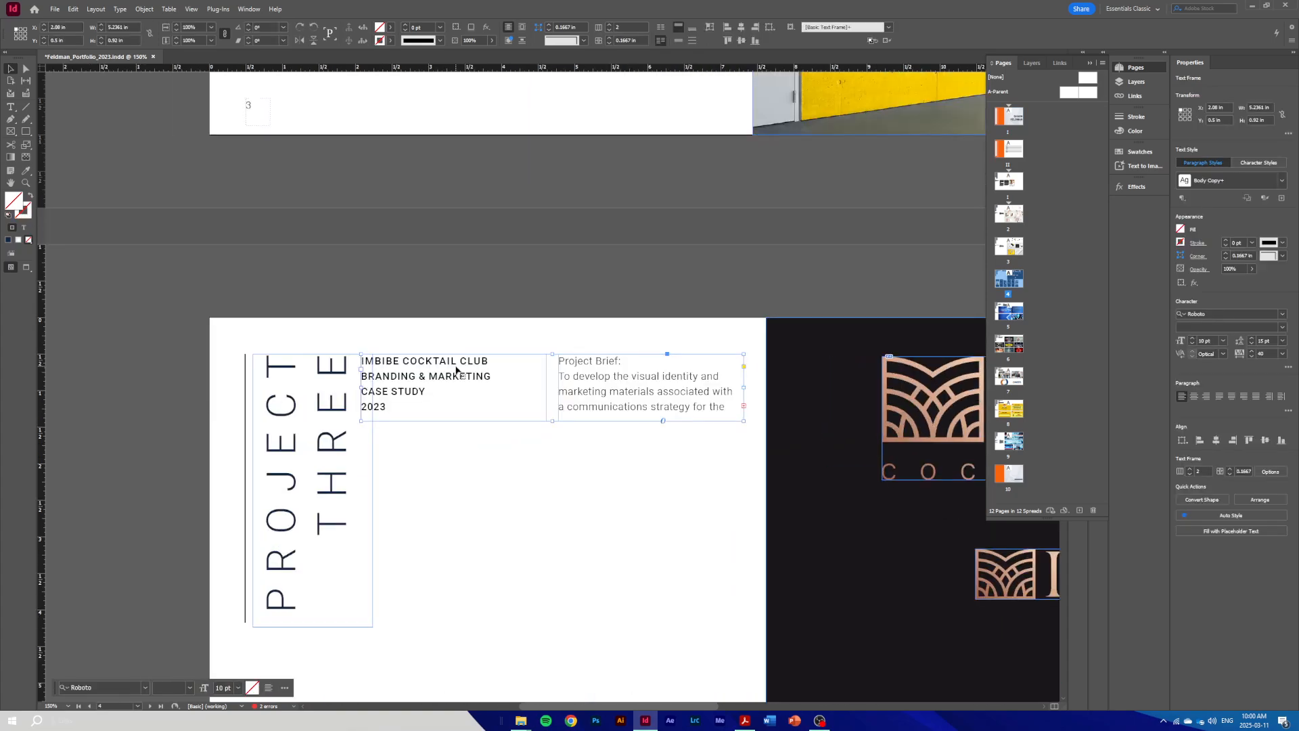
scroll(594, 531, "down", 2)
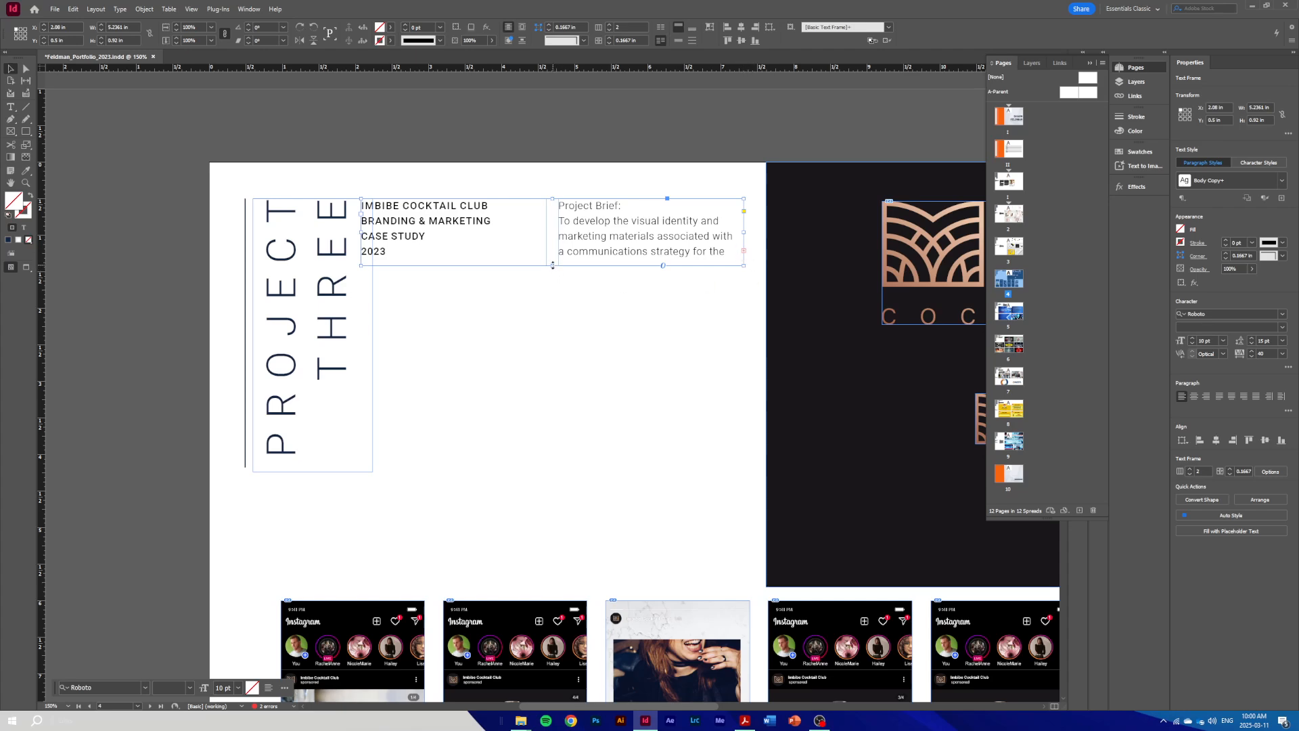
Try extending the project description frame downward to a height of 1.58 in, and undo the resize.
left_click_drag(553, 265, 552, 315)
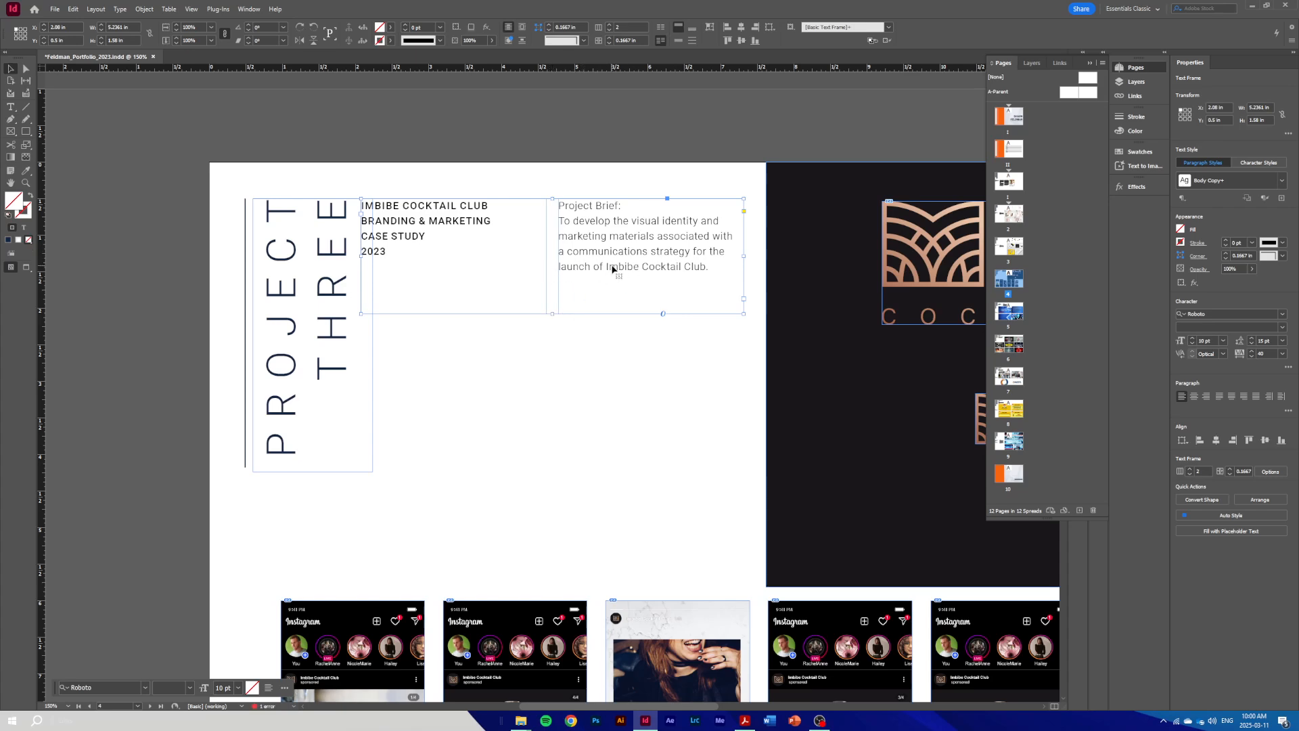
key("ctrl+z")
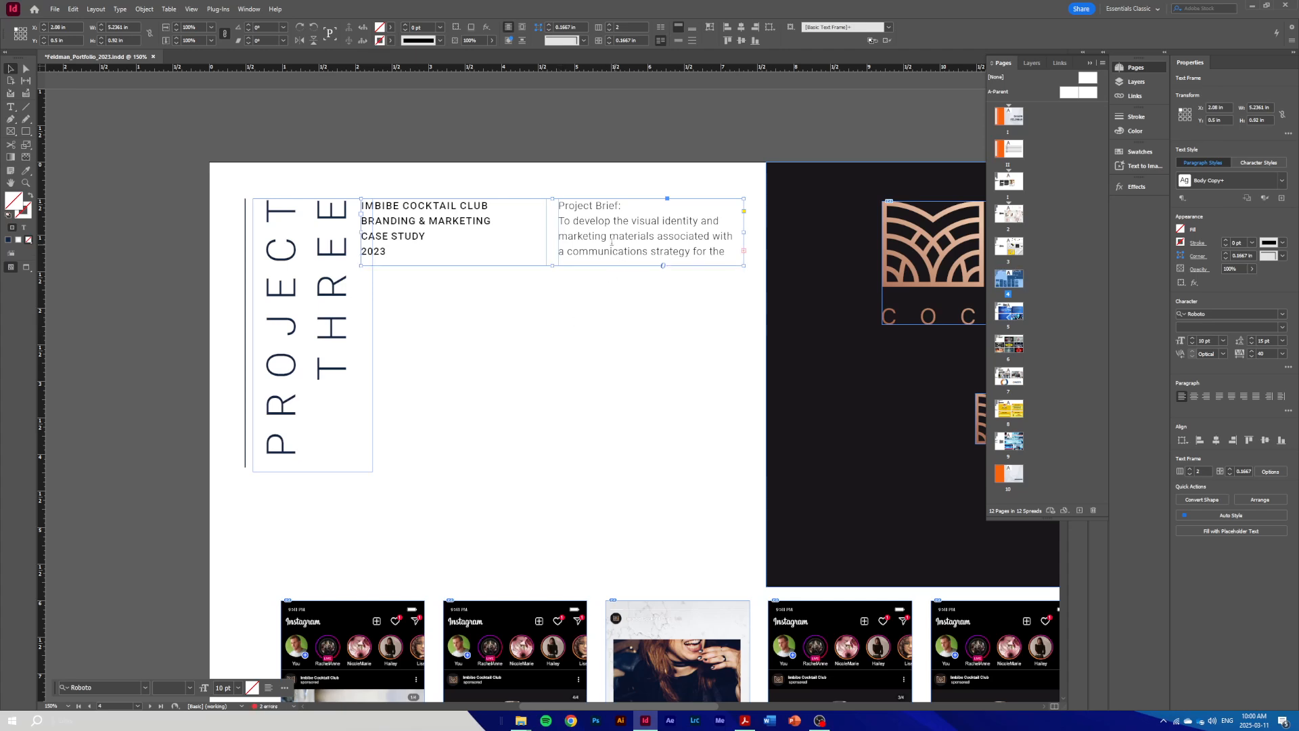
Try the visible Project Brief body text at a 7 pt font size, and undo the size reductions.
left_click_drag(600, 245, 783, 302)
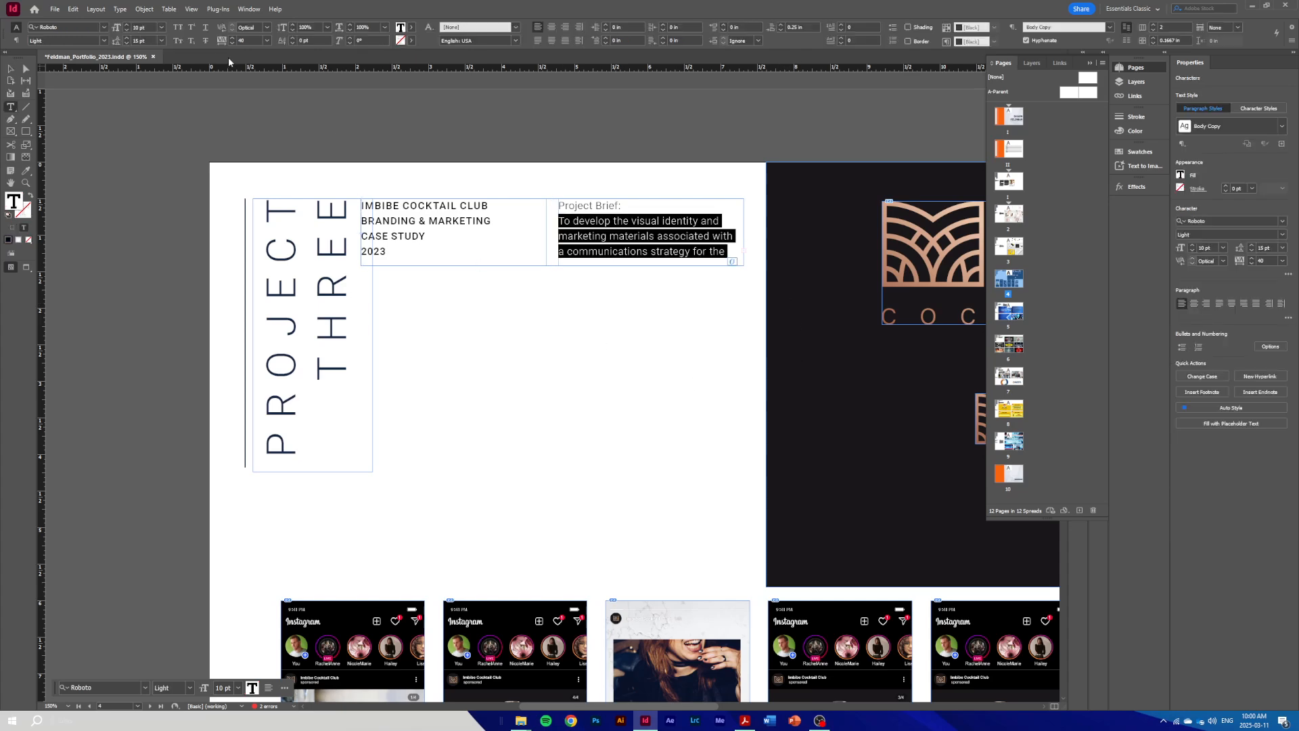
left_click(128, 31)
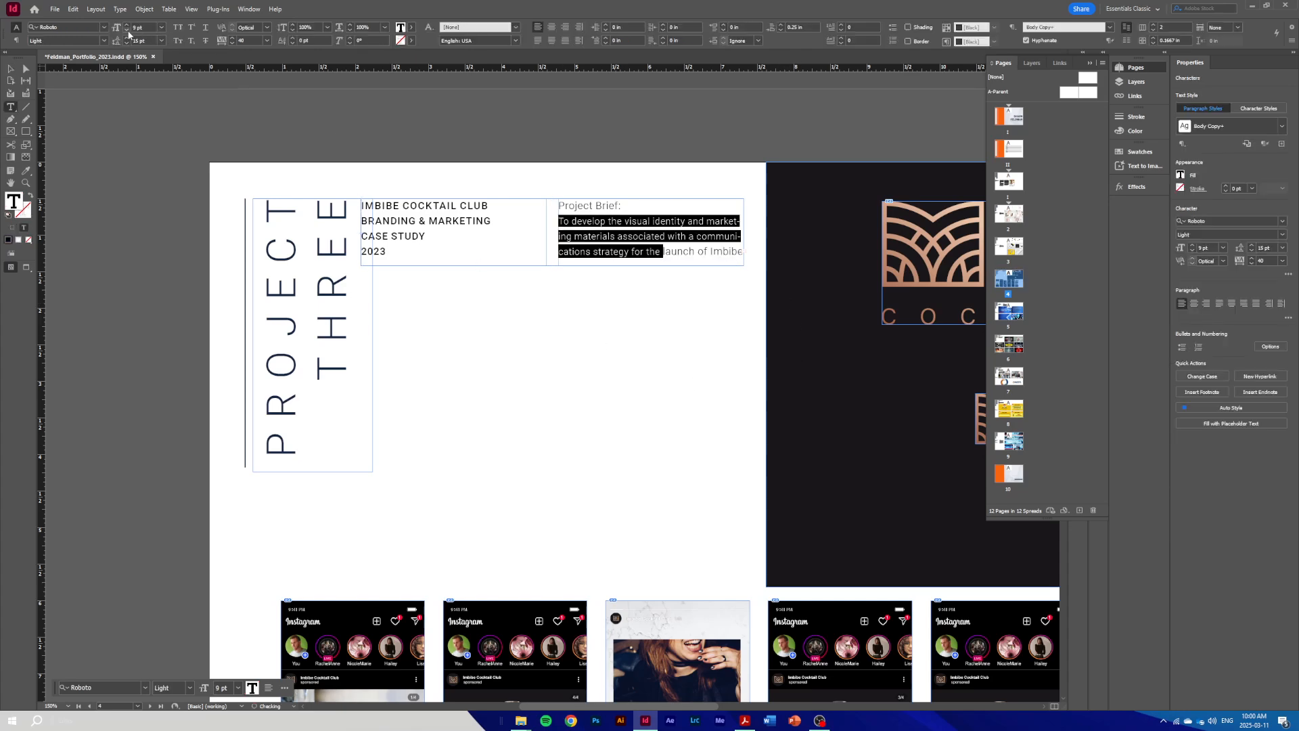
left_click(128, 31)
left_click(128, 31)
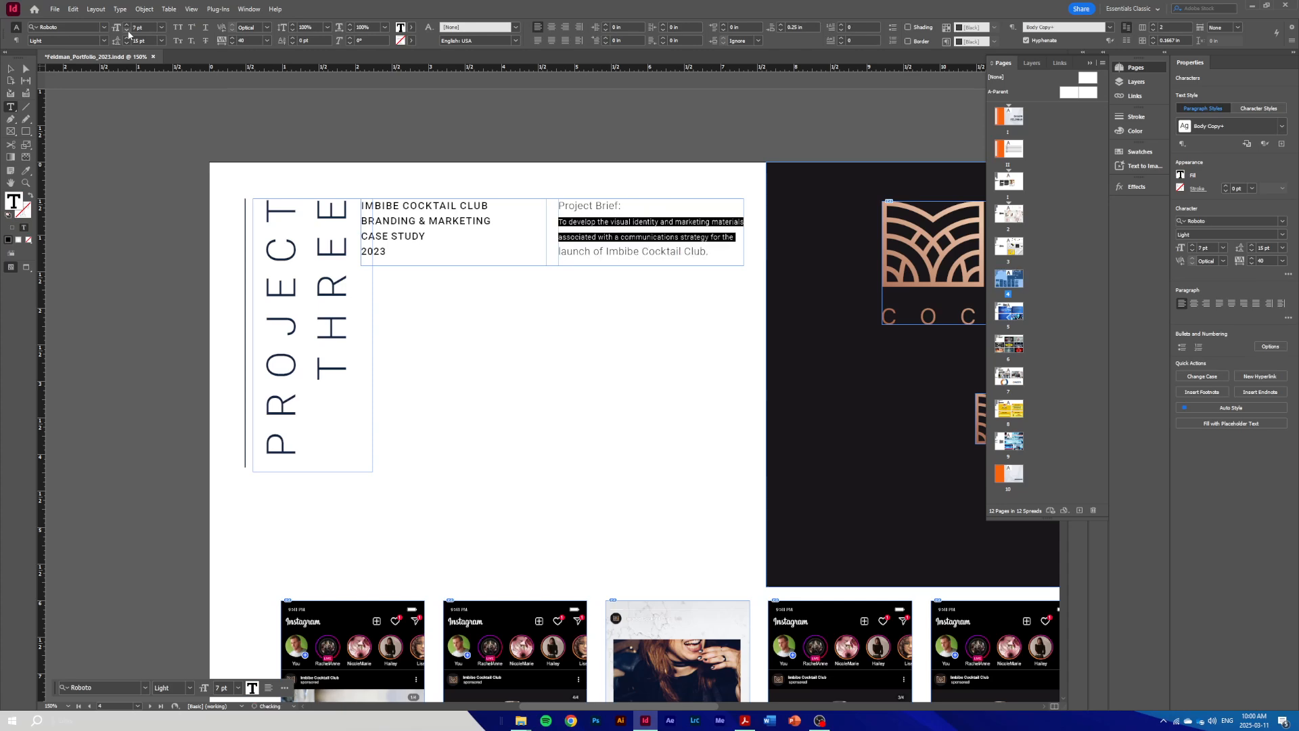
left_click(630, 240)
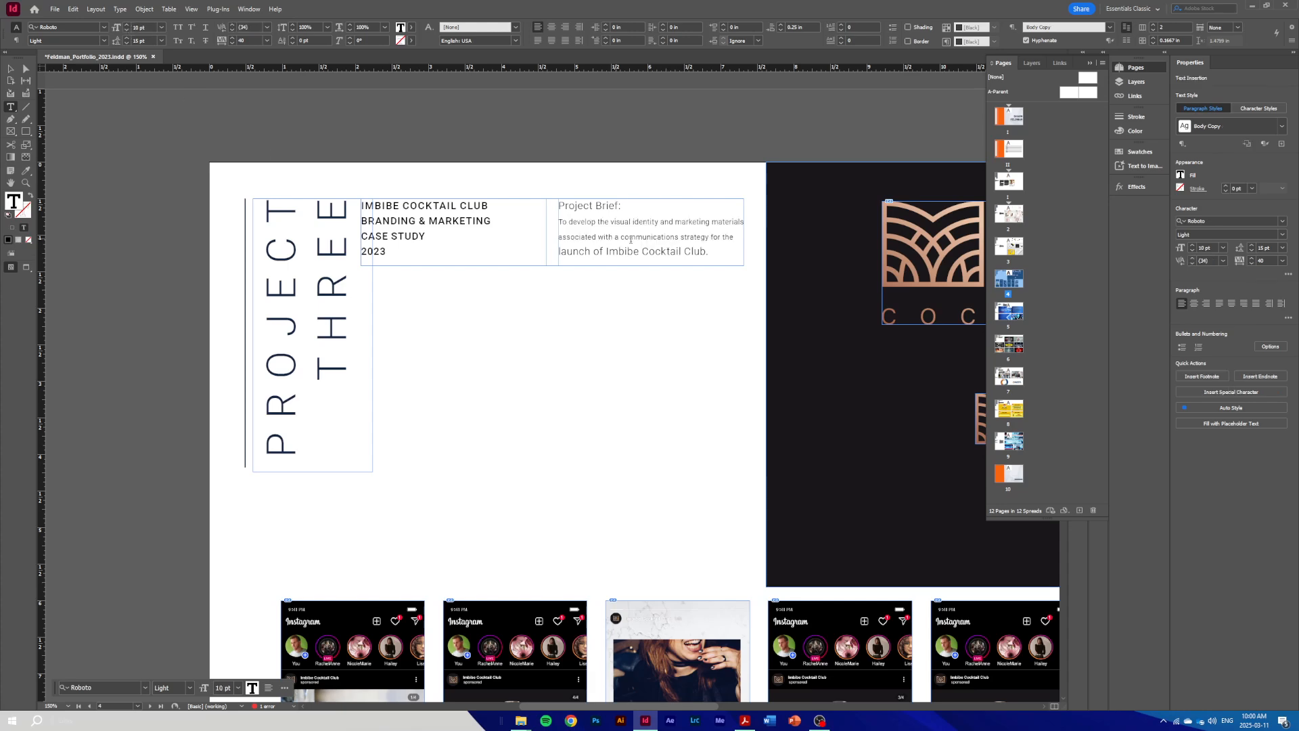
key("ctrl+z")
key("ctrl+z")
key("ctrl+z")
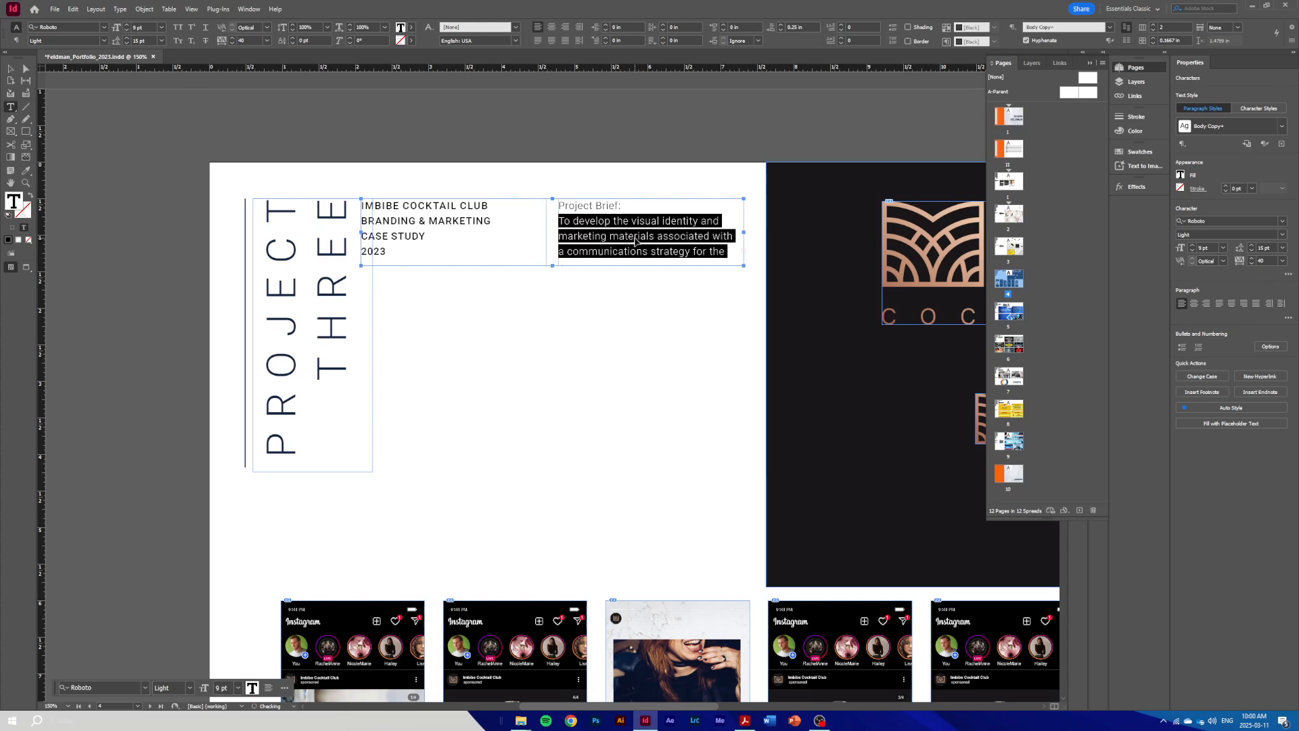
Extend the Project Three description text frame downward to a height of 1.16 in to fit the whole Project Brief, and deselect it.
left_click(635, 241)
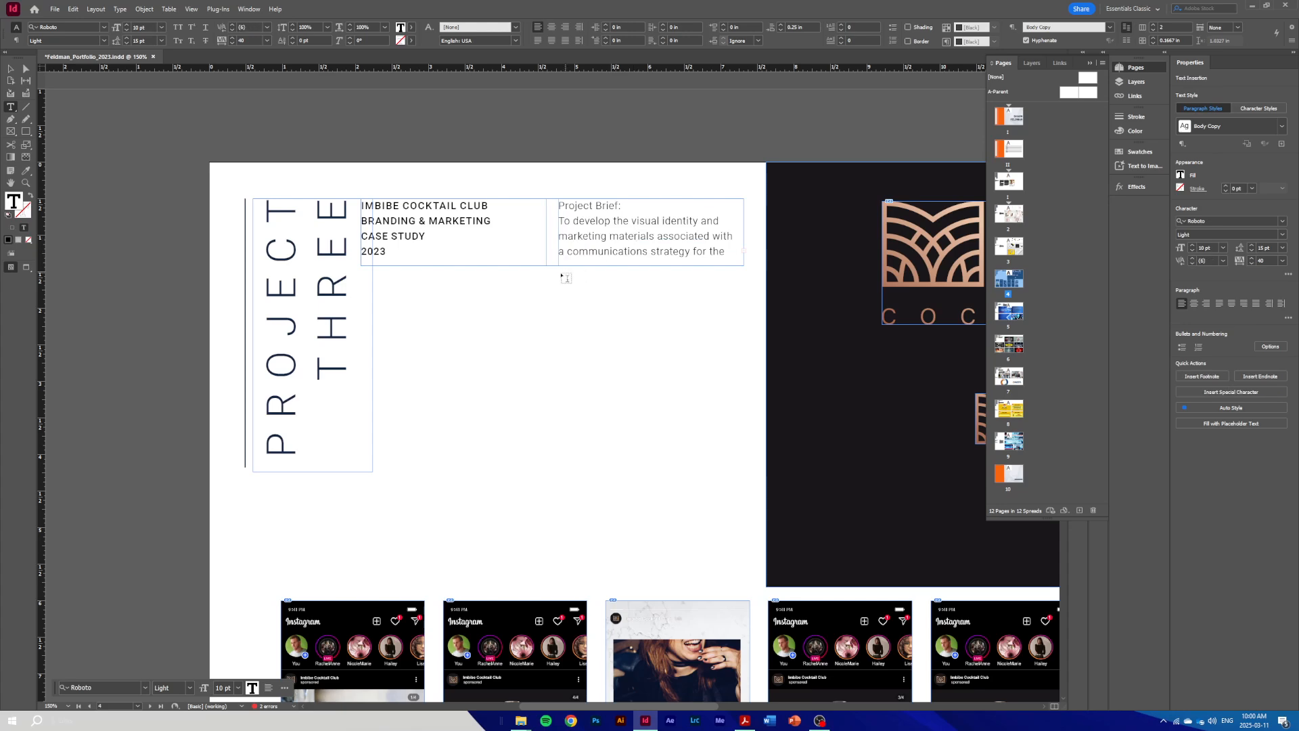
key("Escape")
left_click_drag(552, 265, 556, 284)
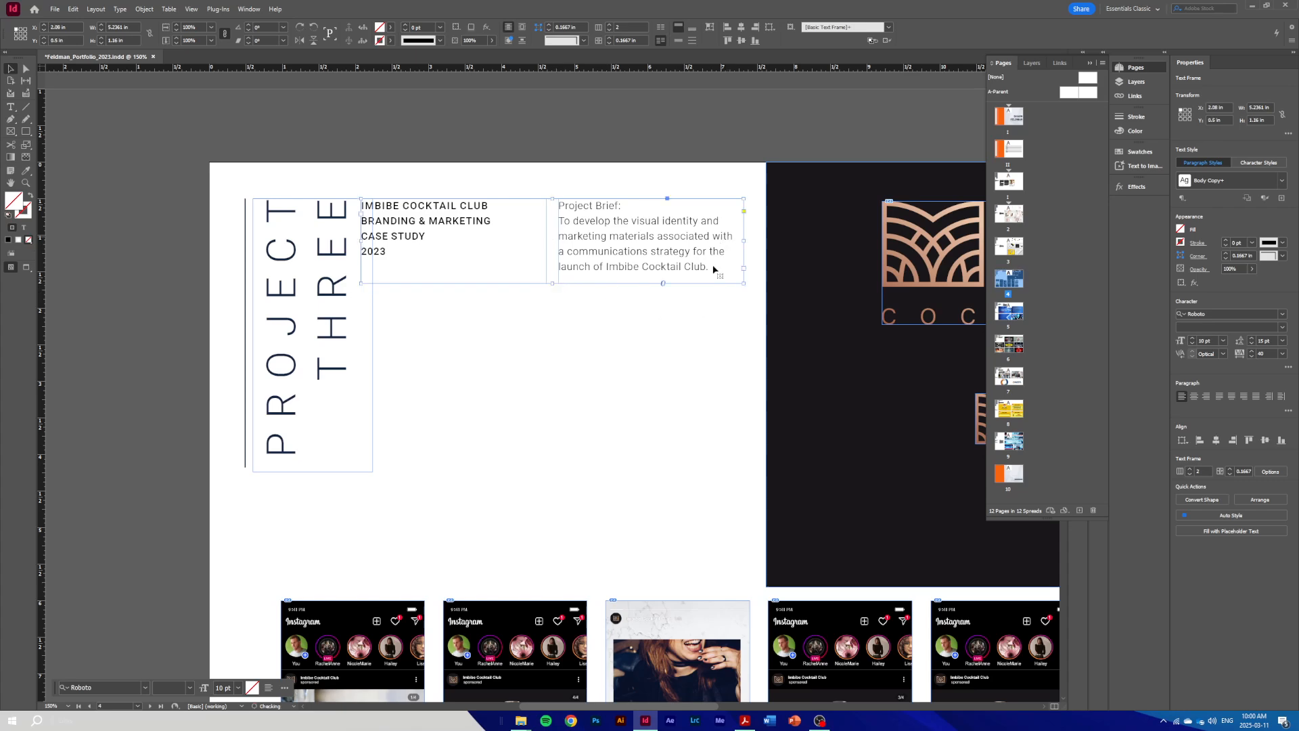
left_click(576, 330)
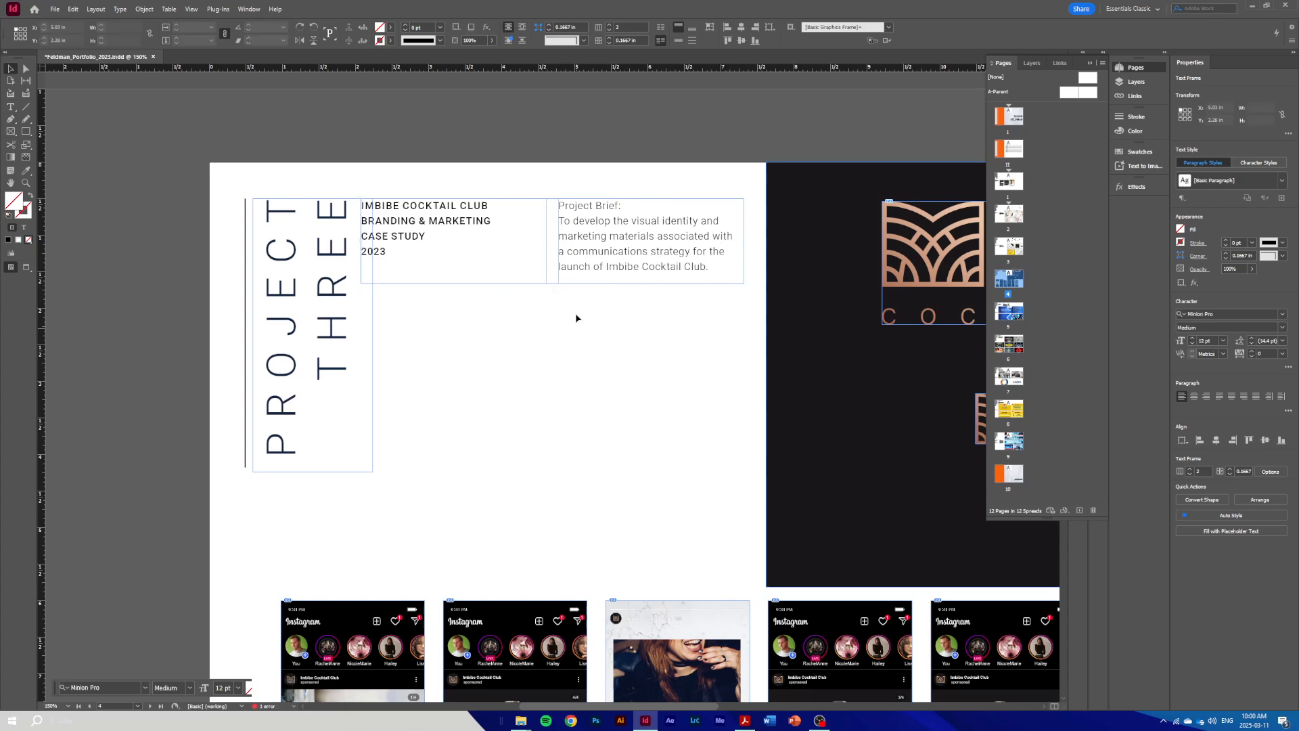
key("ctrl+minus")
key("ctrl+minus")
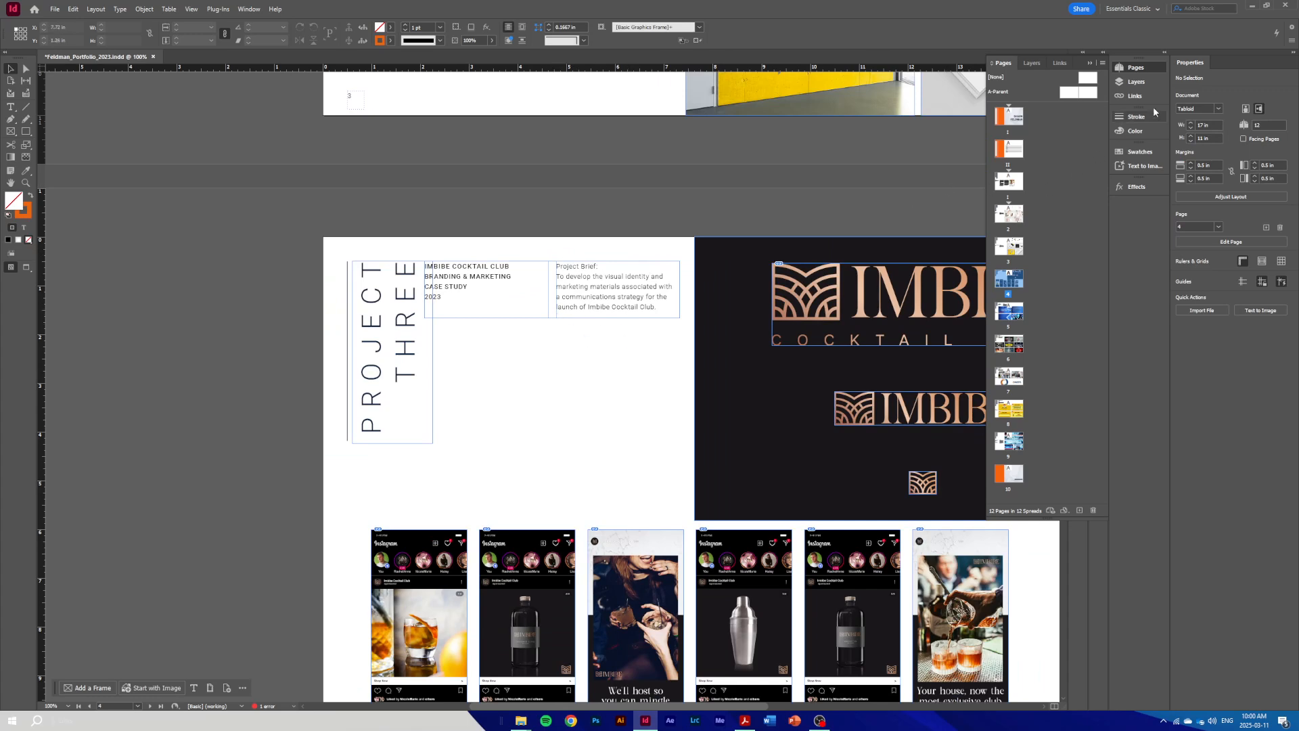
Show the document's linked files and inspect the link information of the missing portrait PNG.
left_click(1136, 96)
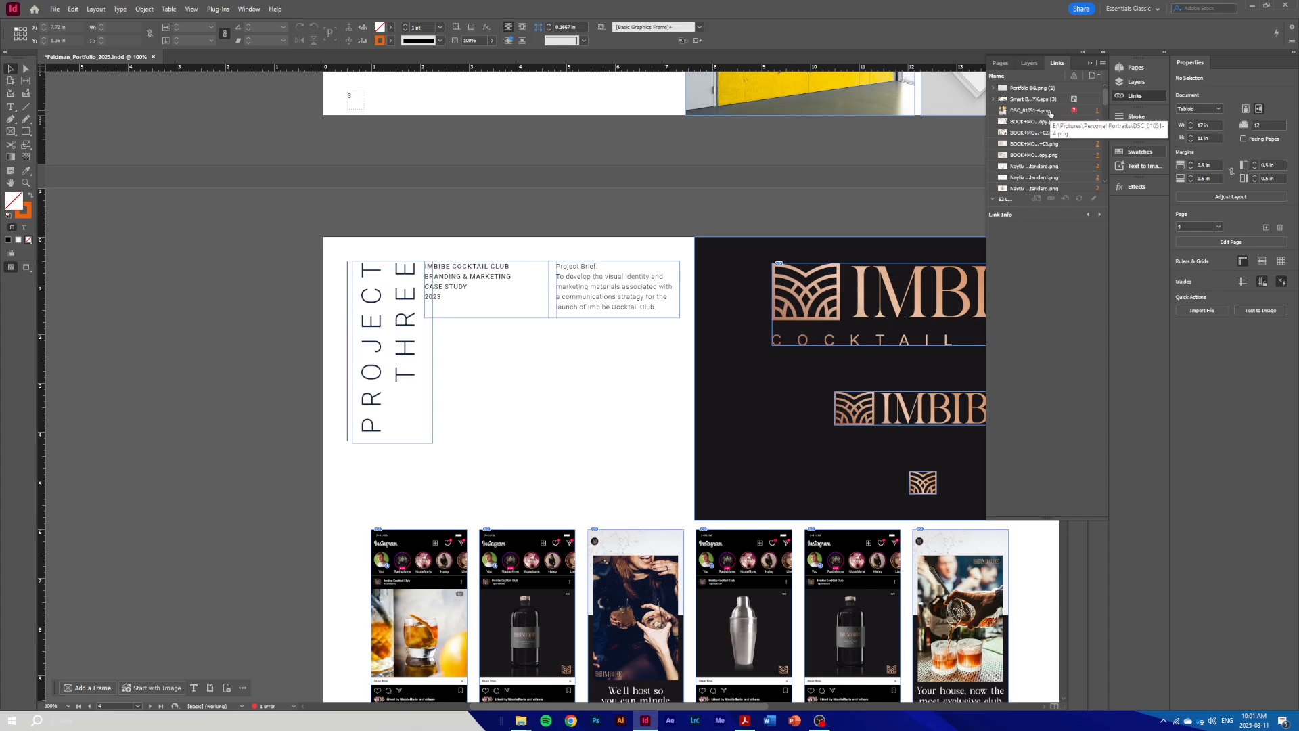
scroll(649, 403, "down", 3)
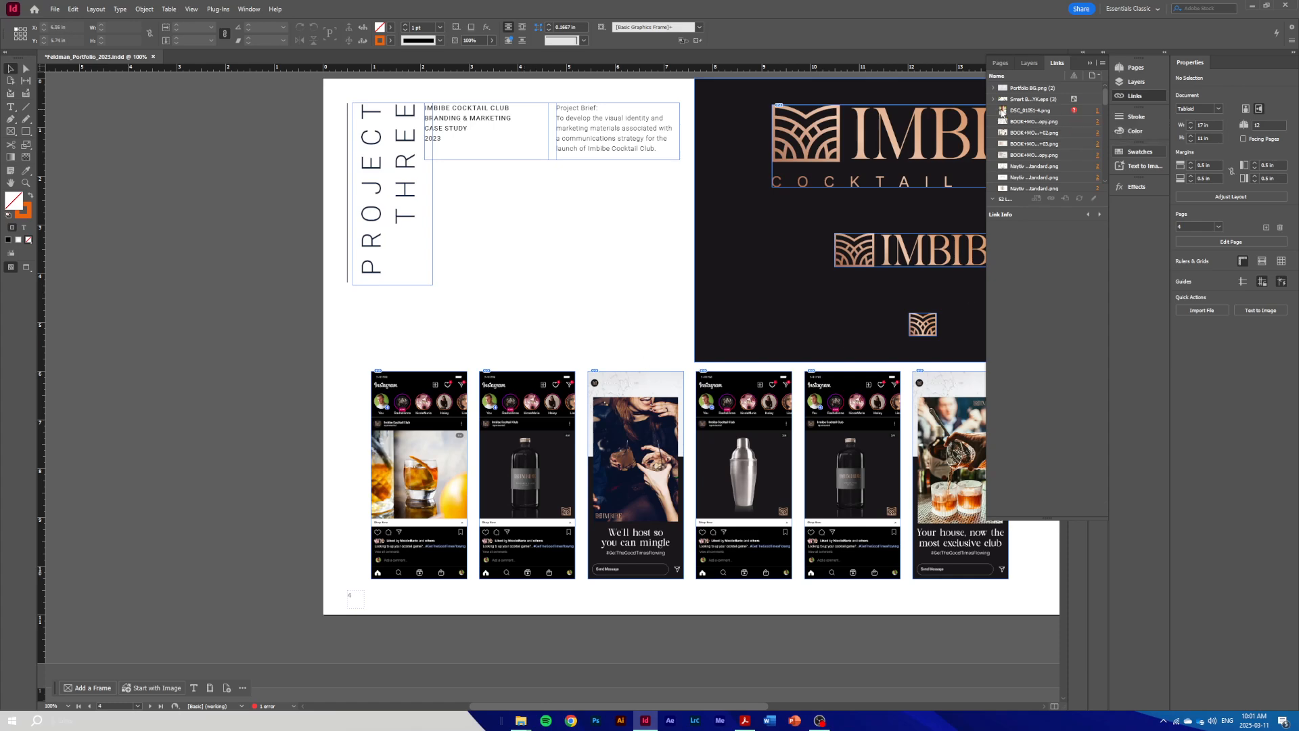
left_click(1046, 114)
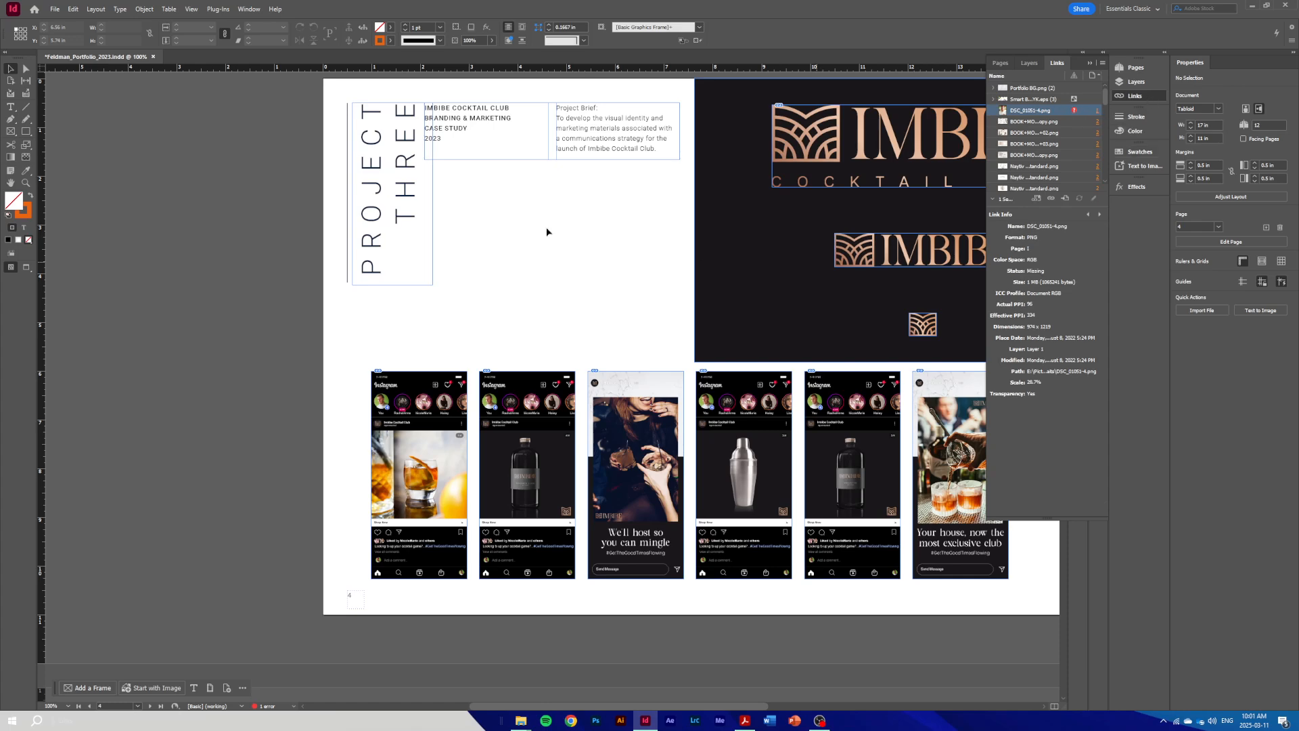
left_click(255, 8)
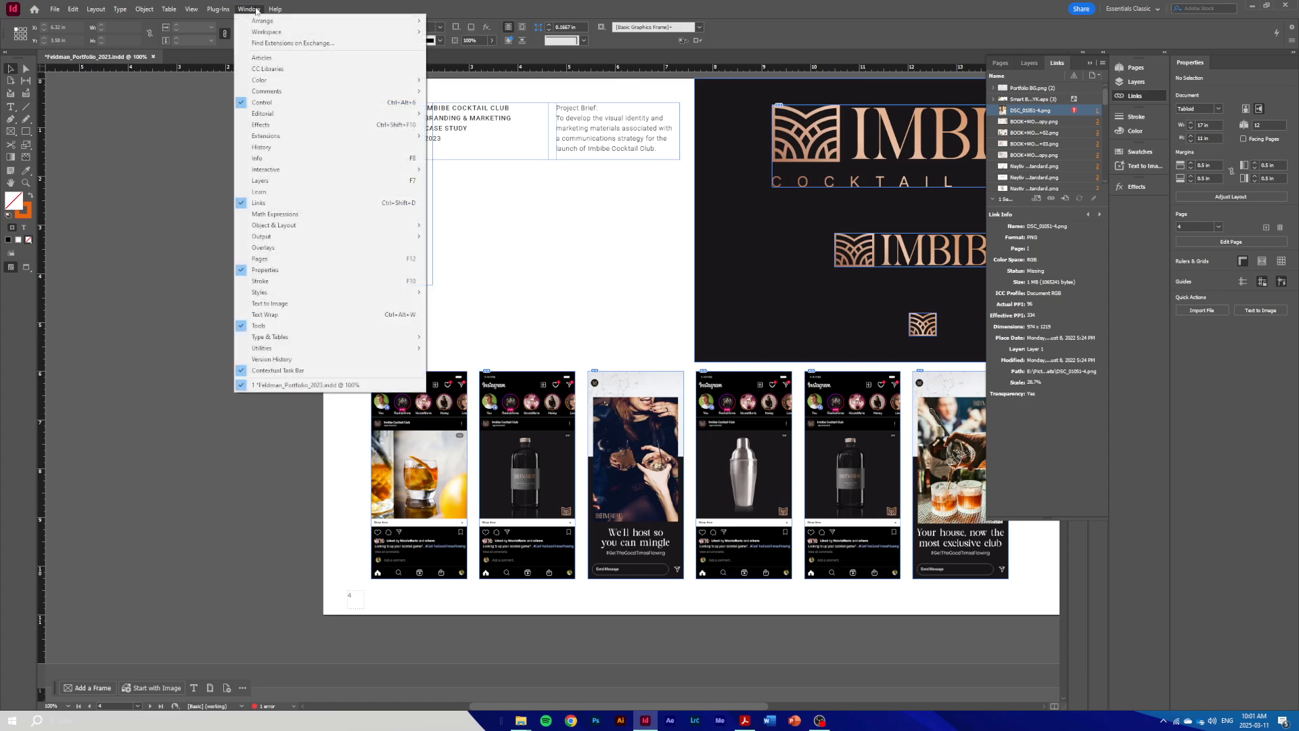
left_click(280, 204)
left_click(1123, 97)
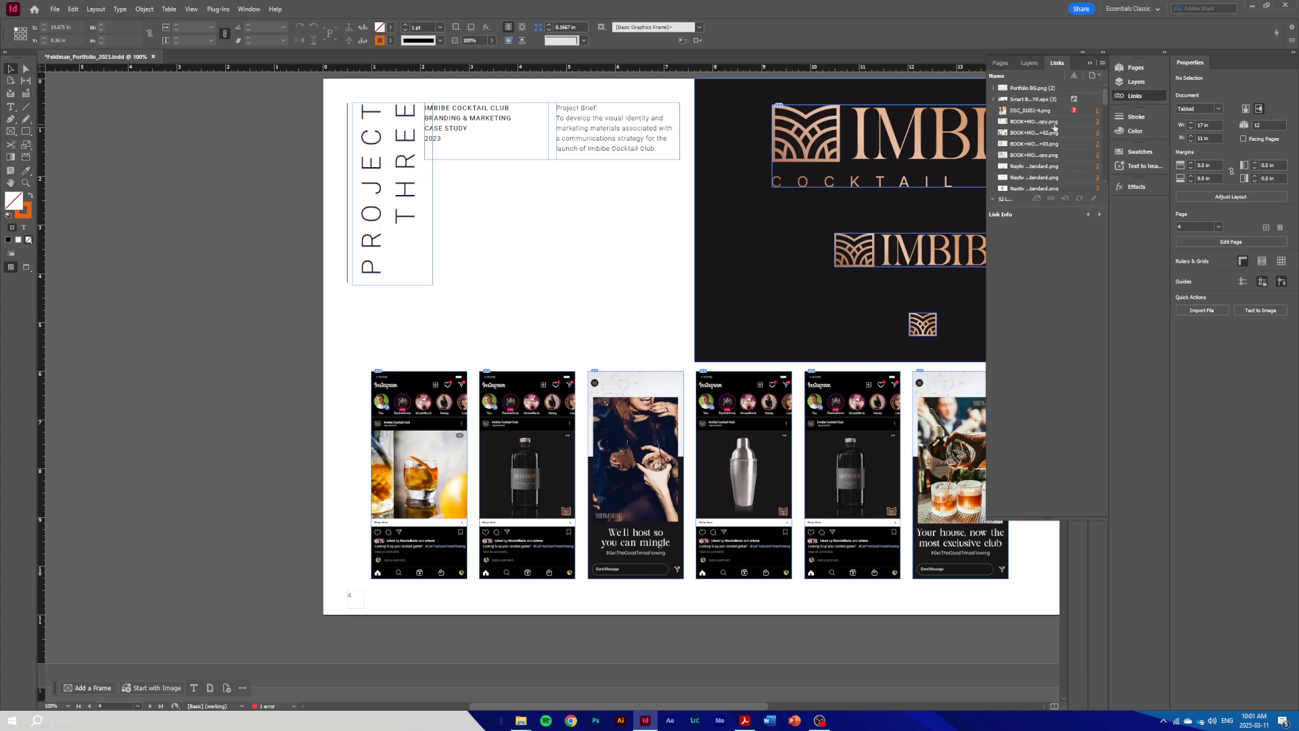
left_click(1057, 113)
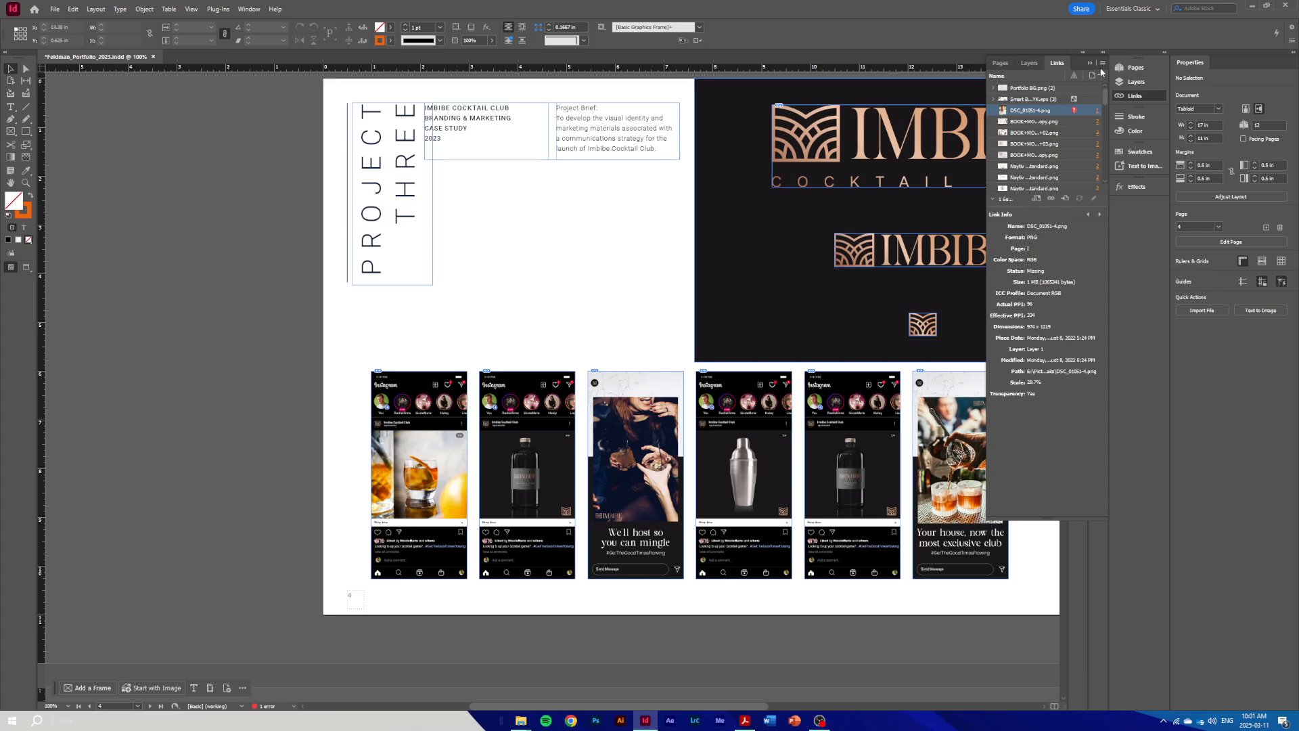
Review the relink commands available for the missing portrait PNG without relinking it.
left_click(1103, 63)
left_click(1064, 101)
left_click(1055, 111)
left_click(1103, 64)
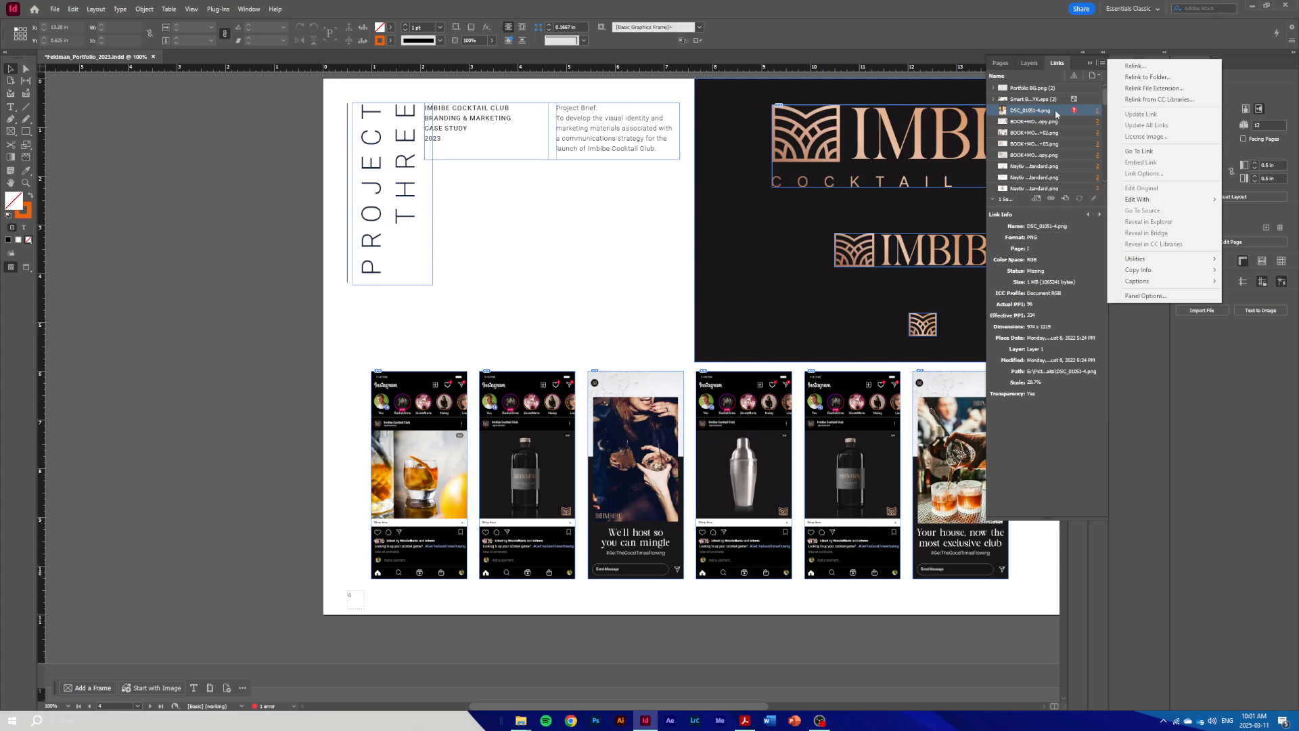
left_click(1022, 112)
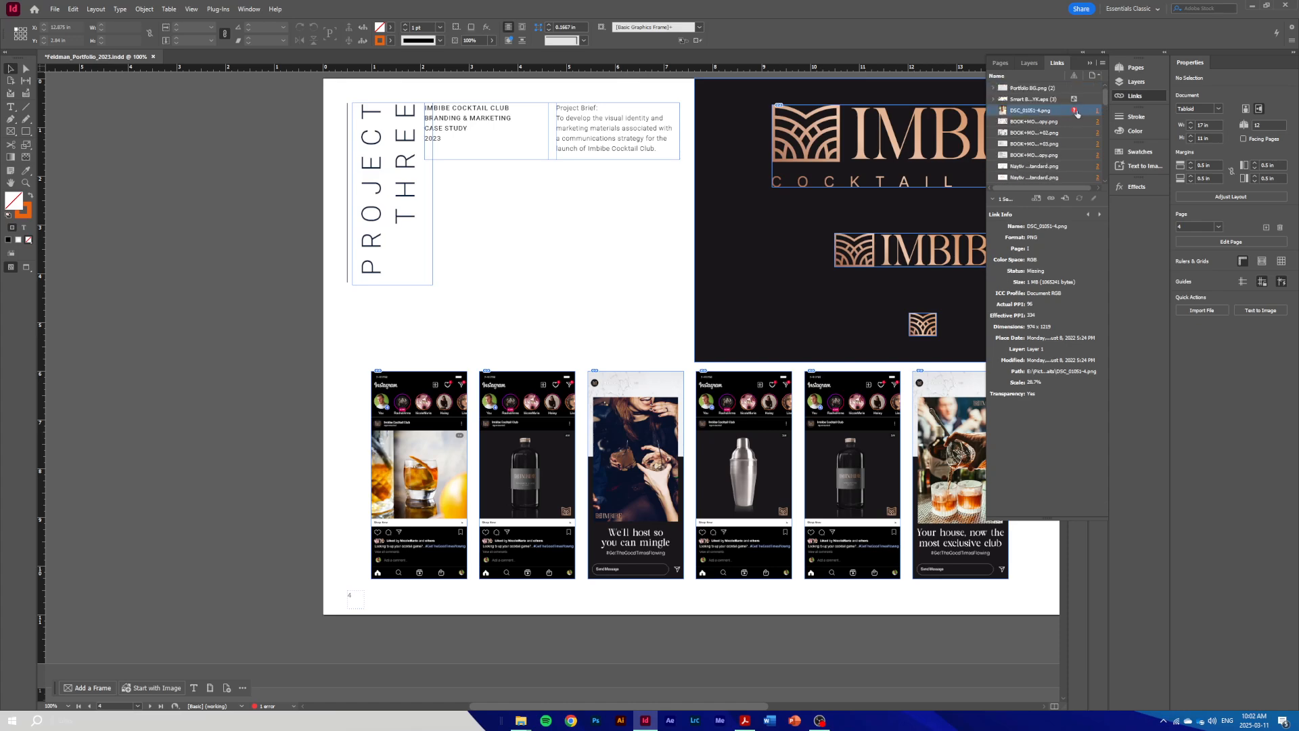
mouse_move(1107, 101)
left_mouse_down()
mouse_move(1103, 176)
mouse_move(1105, 88)
left_mouse_up()
Switch to the exported portfolio PDF in Acrobat and review its pages from the cover through Project Six.
mouse_move(745, 720)
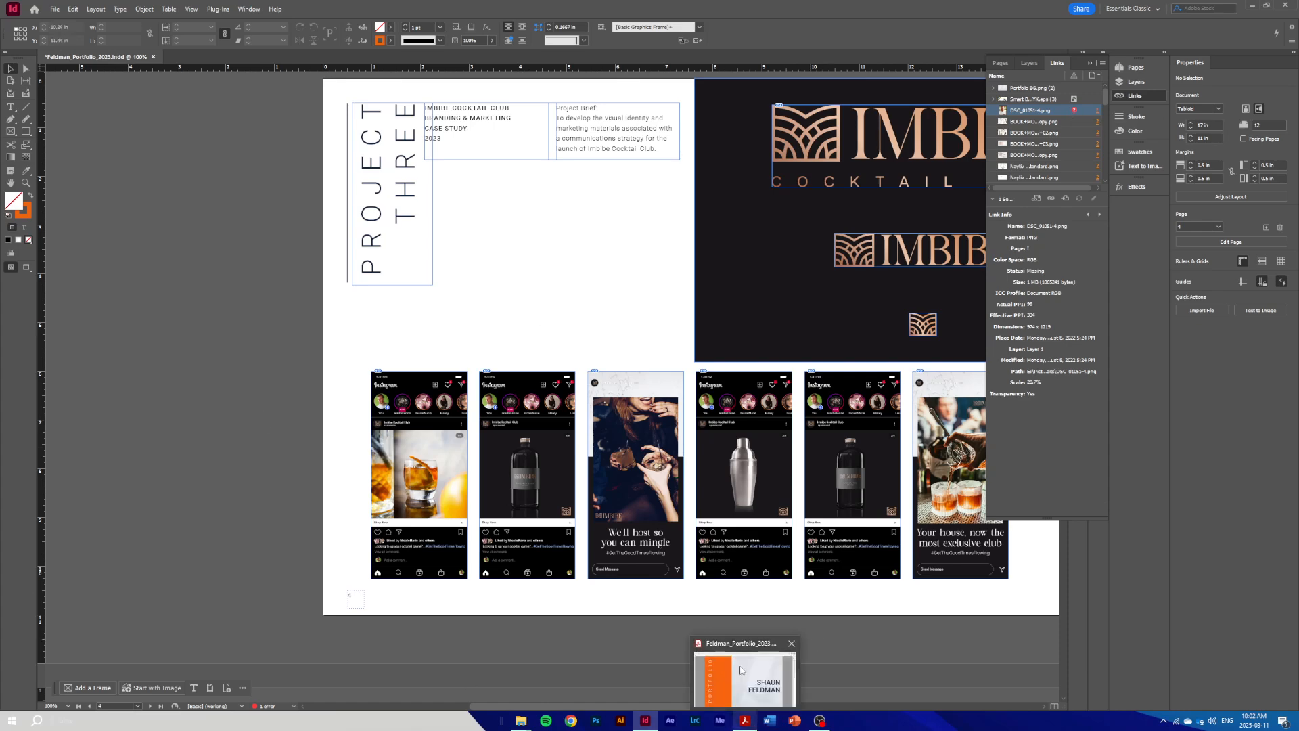
left_click(740, 671)
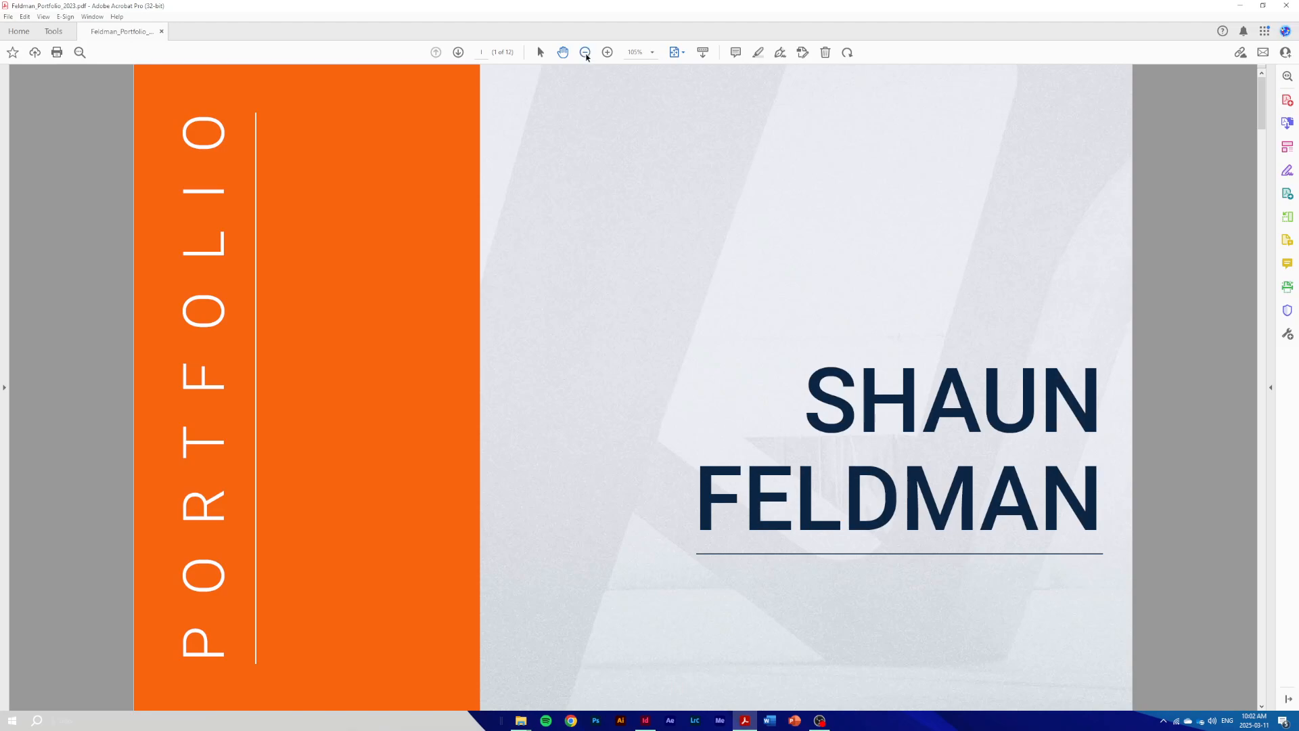
left_click(585, 52)
left_click(459, 53)
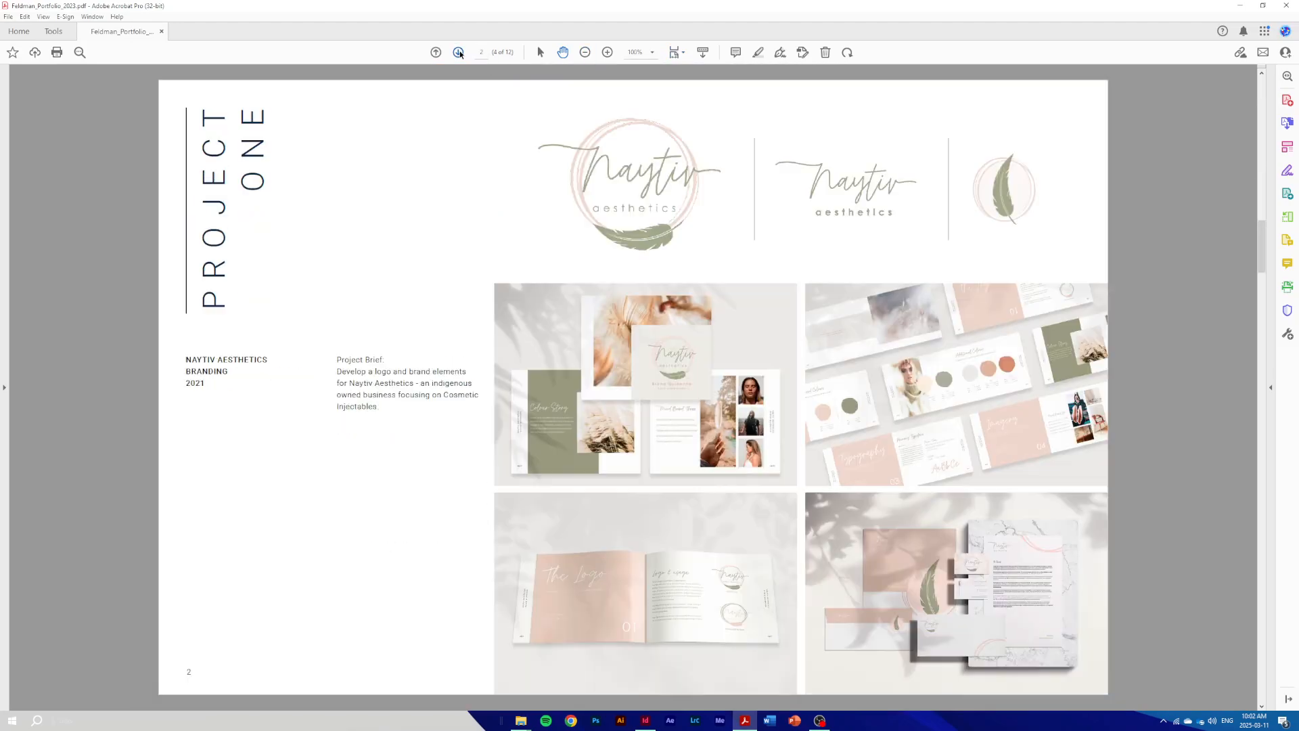
left_click(459, 52)
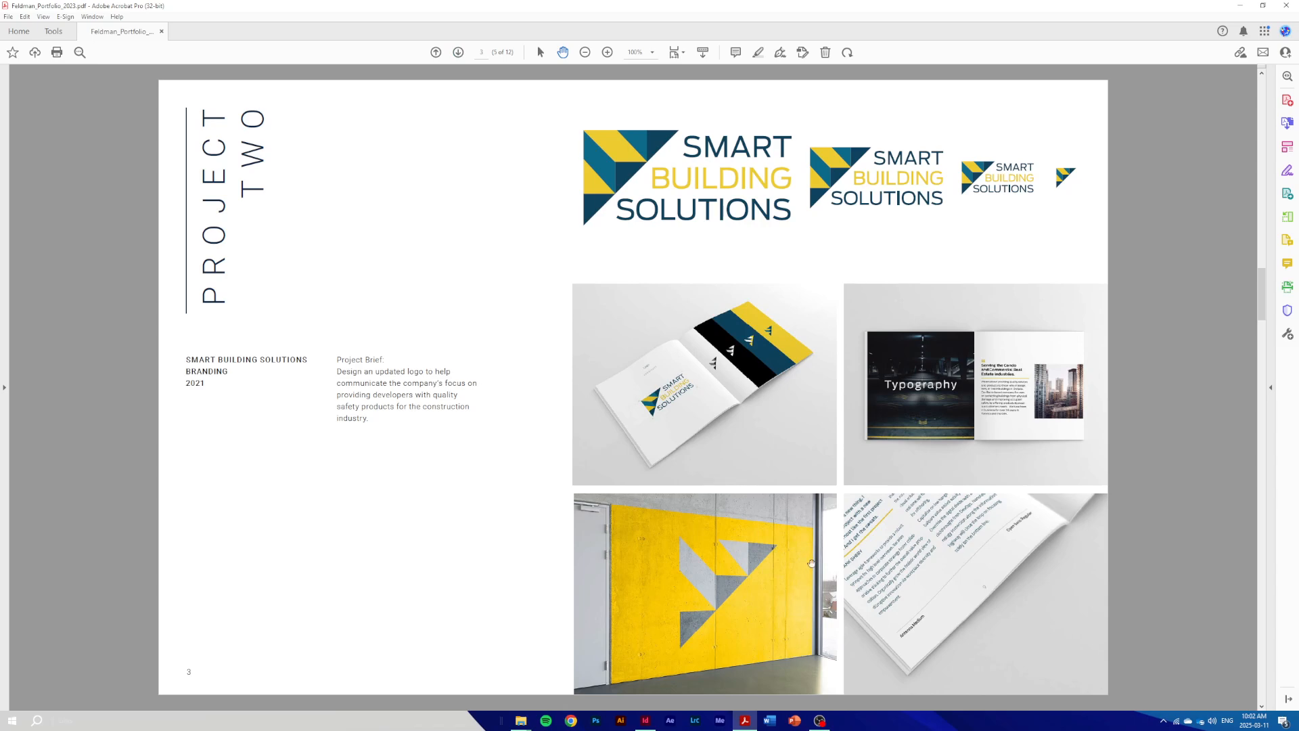
left_click(458, 54)
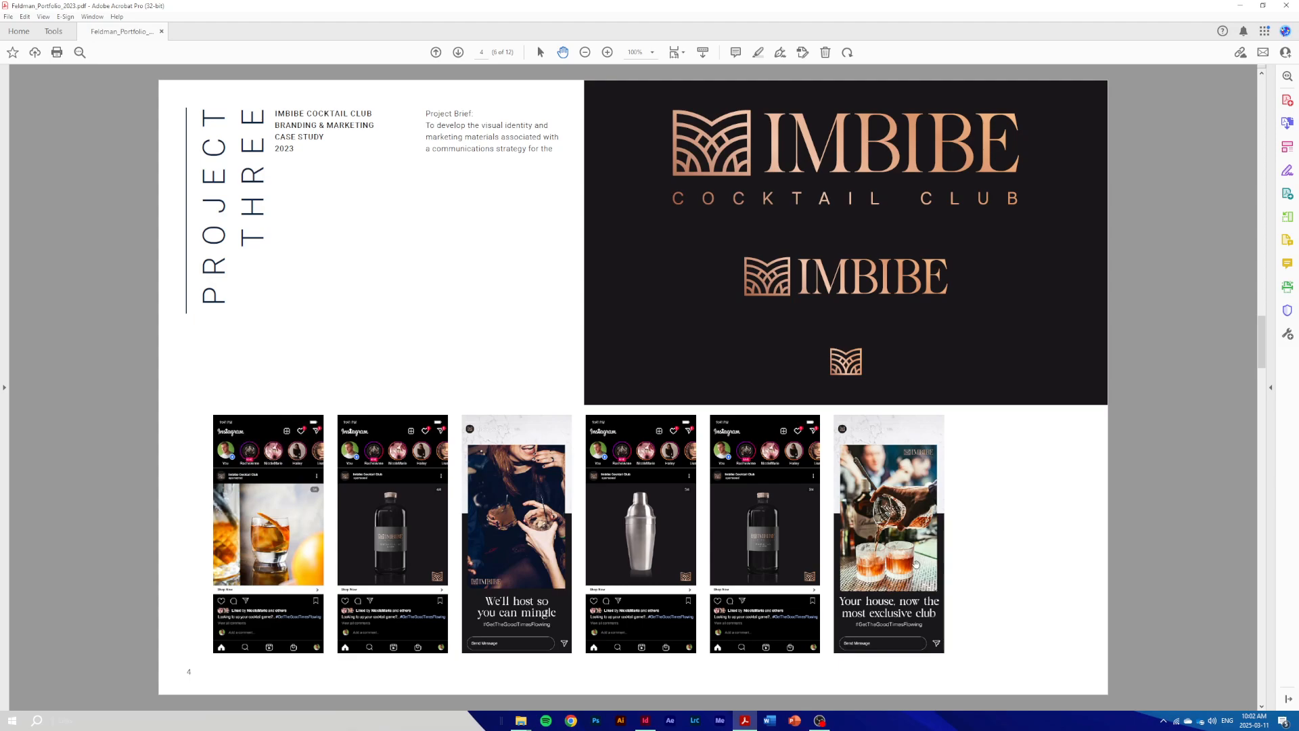
left_click(457, 53)
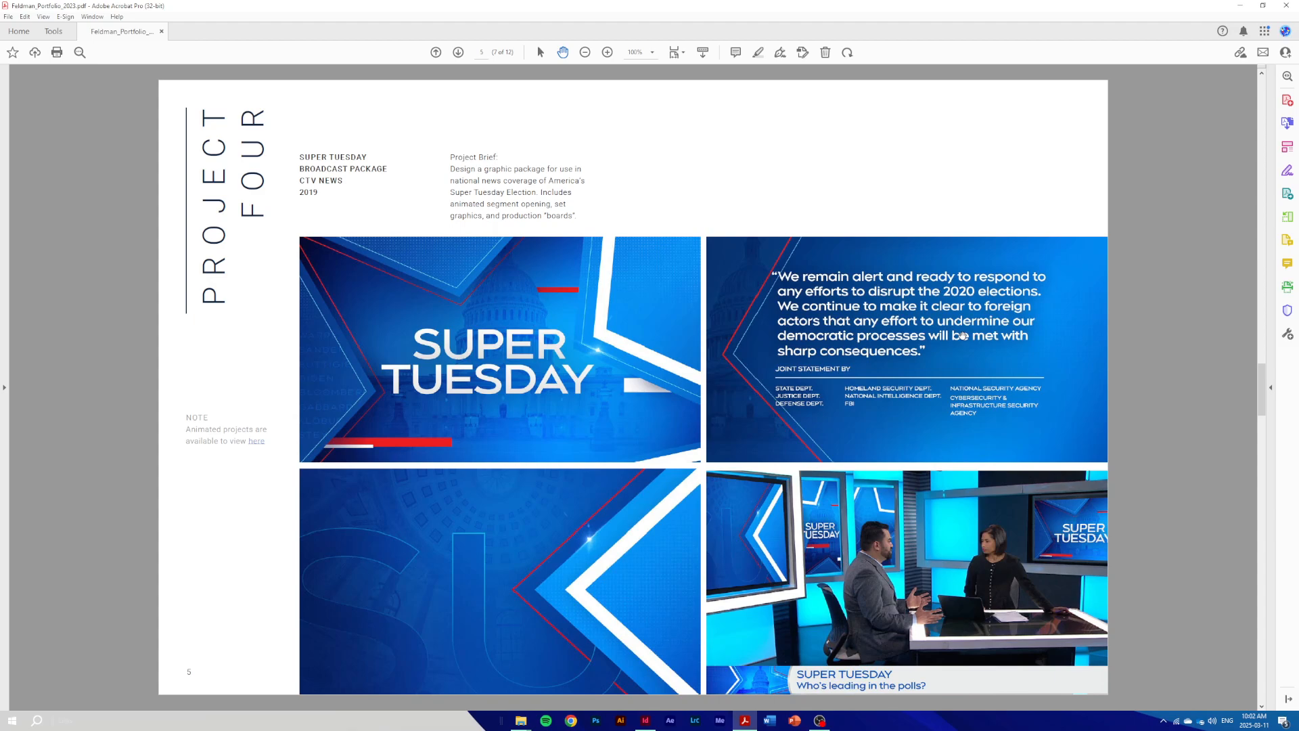
left_click(459, 53)
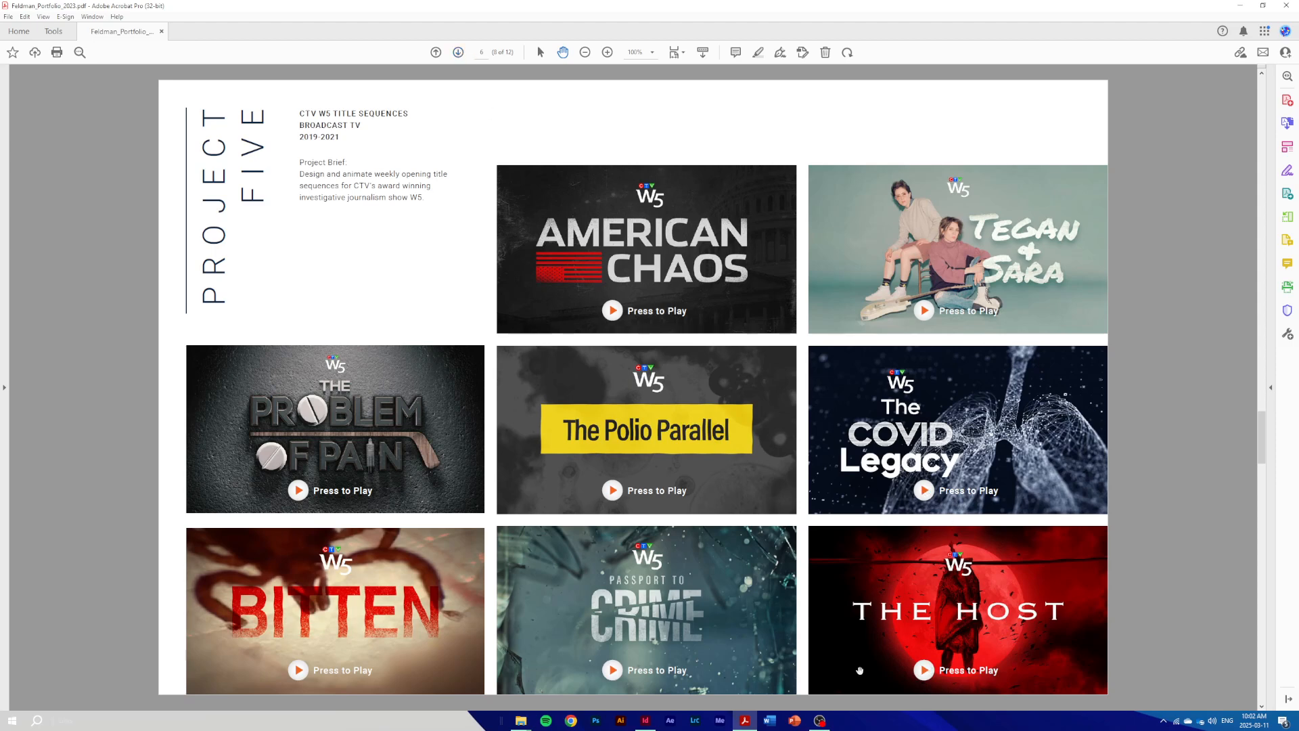
left_click(458, 53)
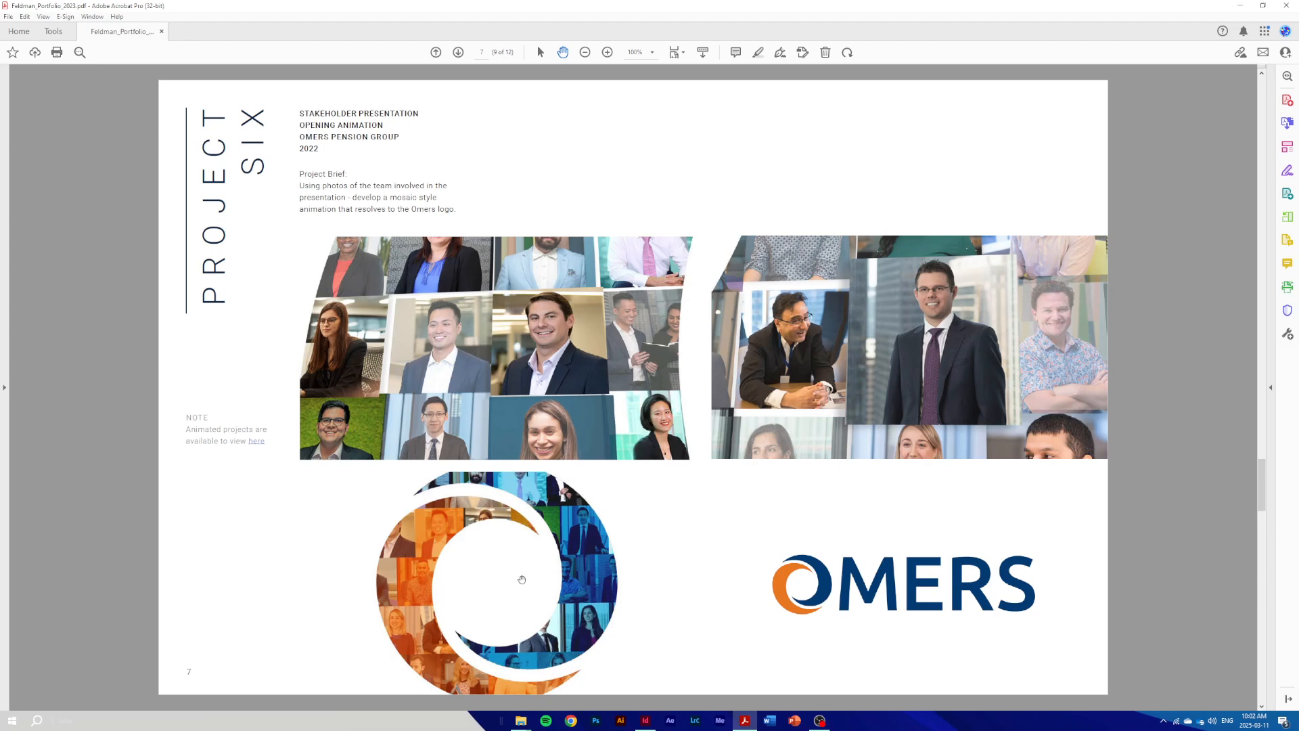
Switch back to InDesign and review the available Adobe PDF presets without choosing one.
left_click(645, 720)
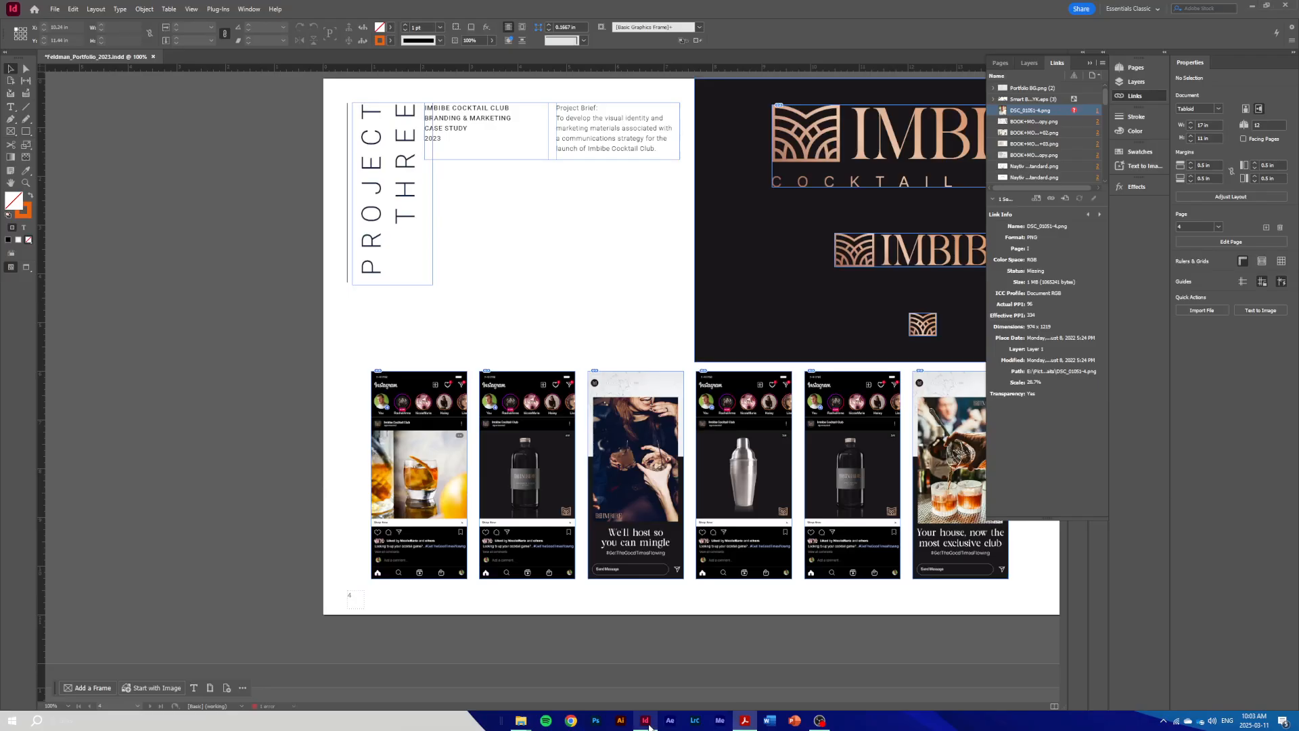
left_click(52, 11)
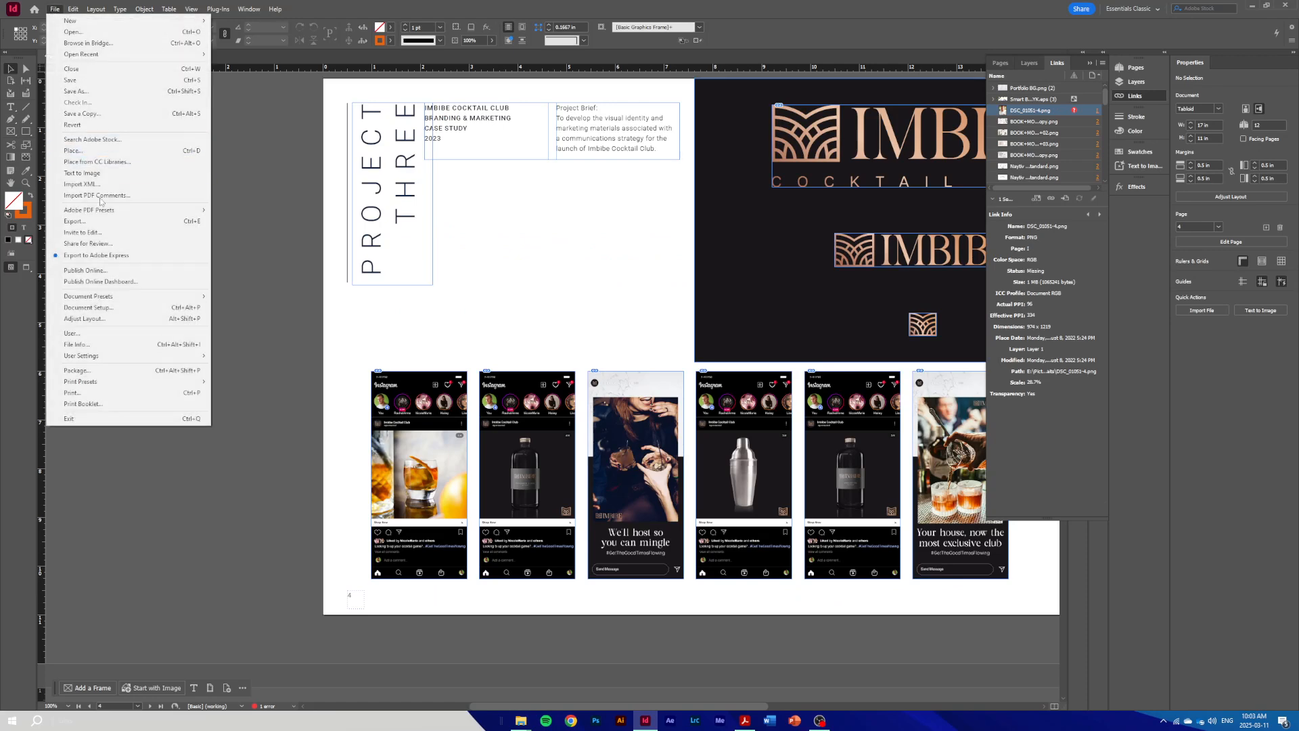
mouse_move(120, 213)
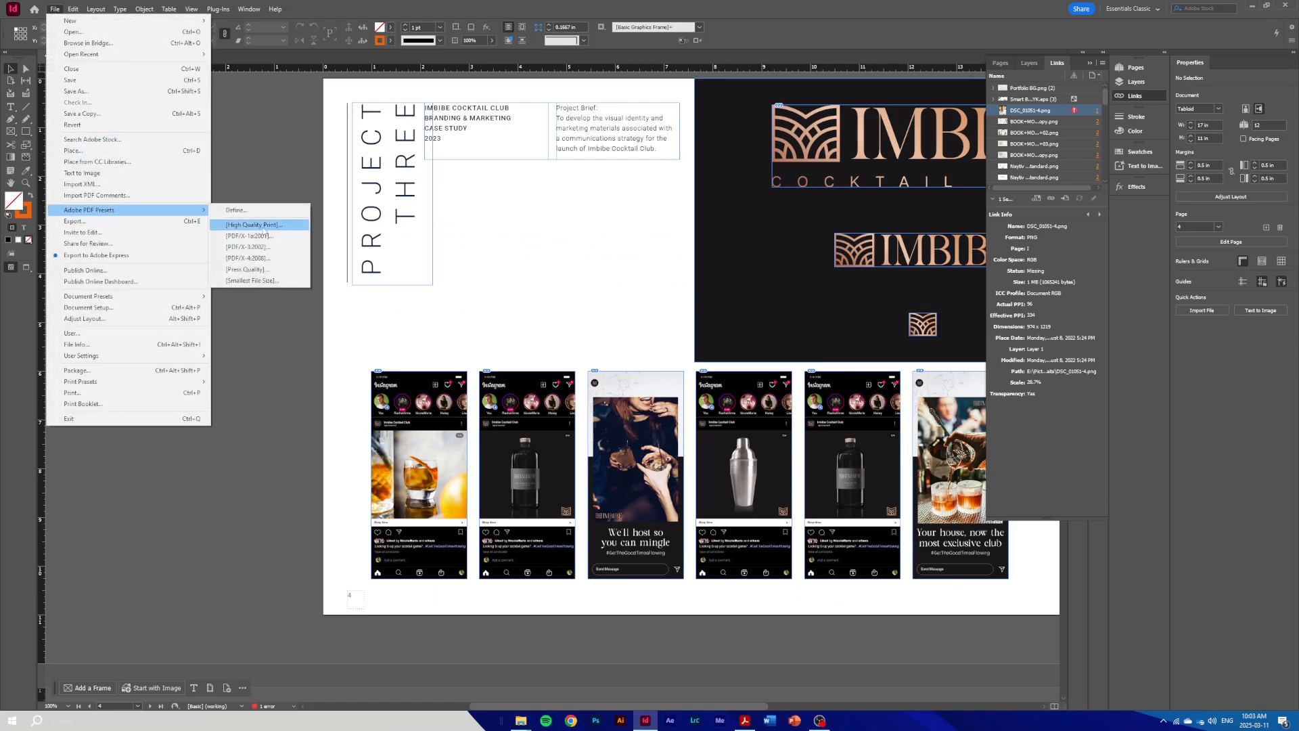
left_click(251, 170)
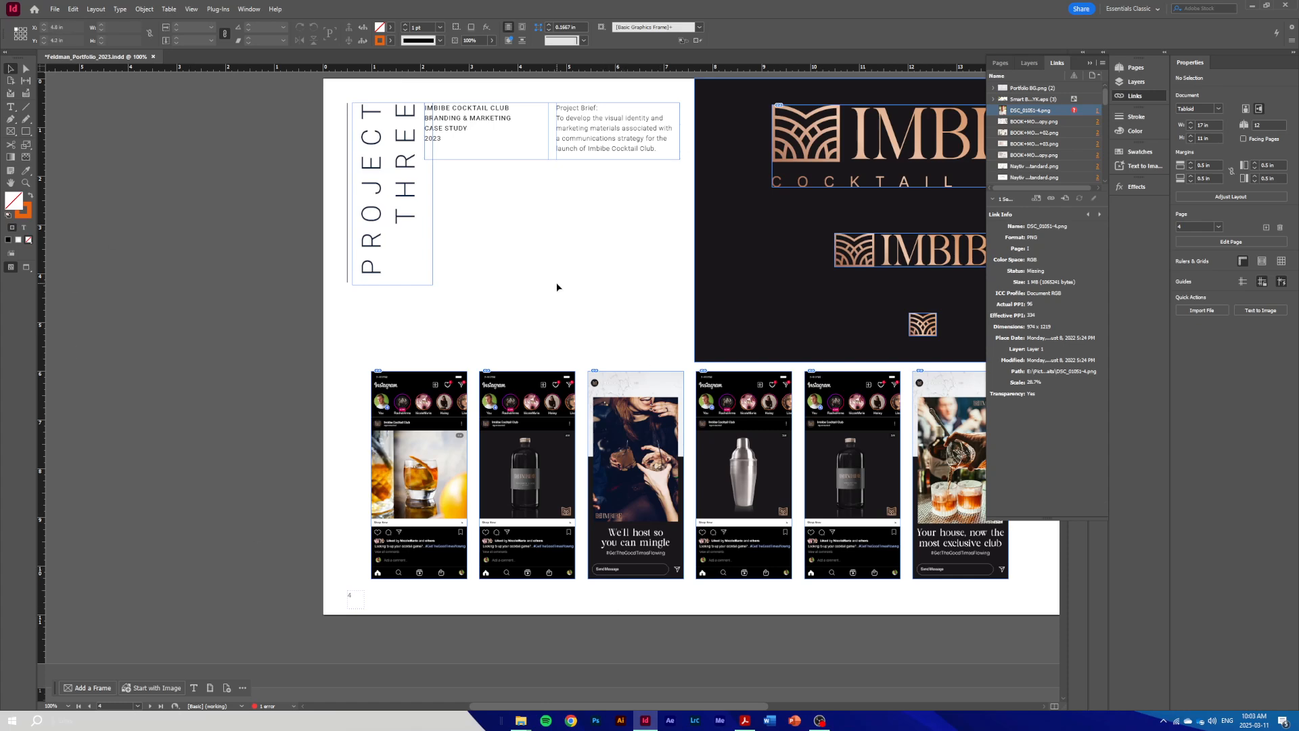
Check the exported portfolio PDF's file size in the Desktop folder, and return to the Project Three page in InDesign.
left_click(525, 722)
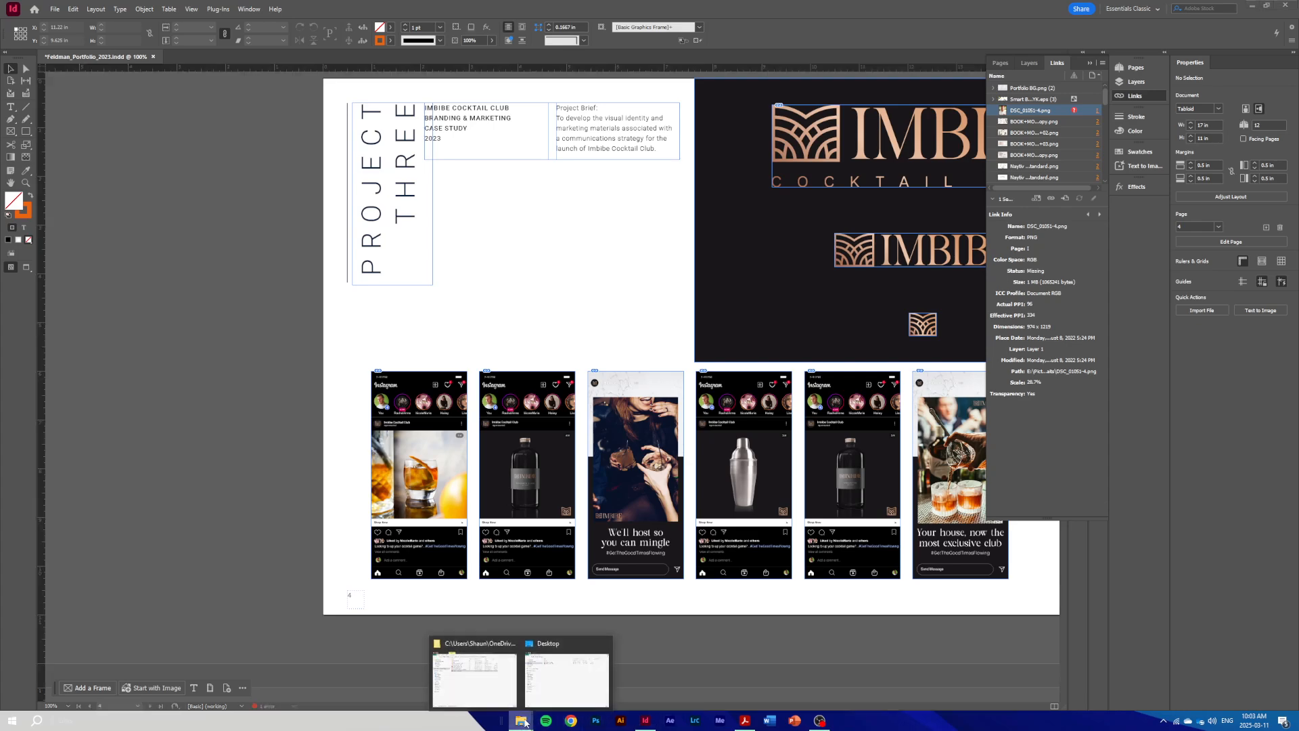
left_click(571, 682)
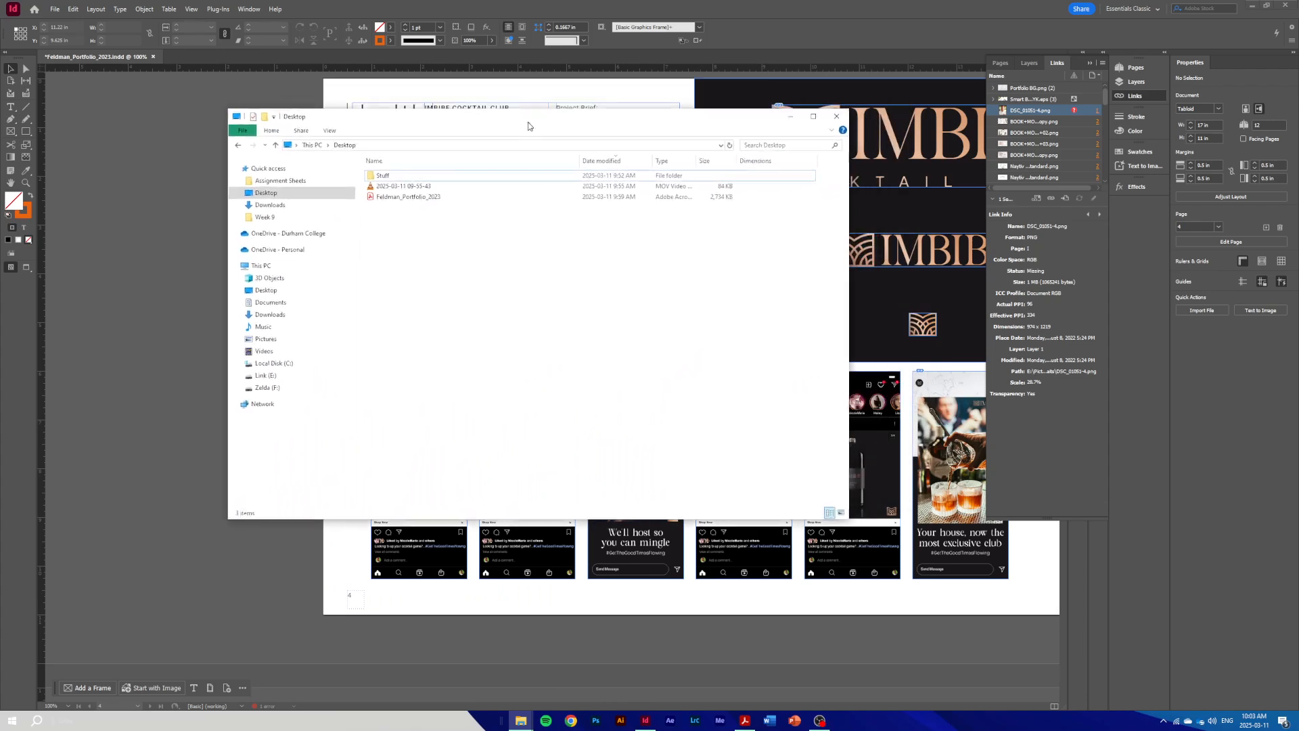
left_click(674, 203)
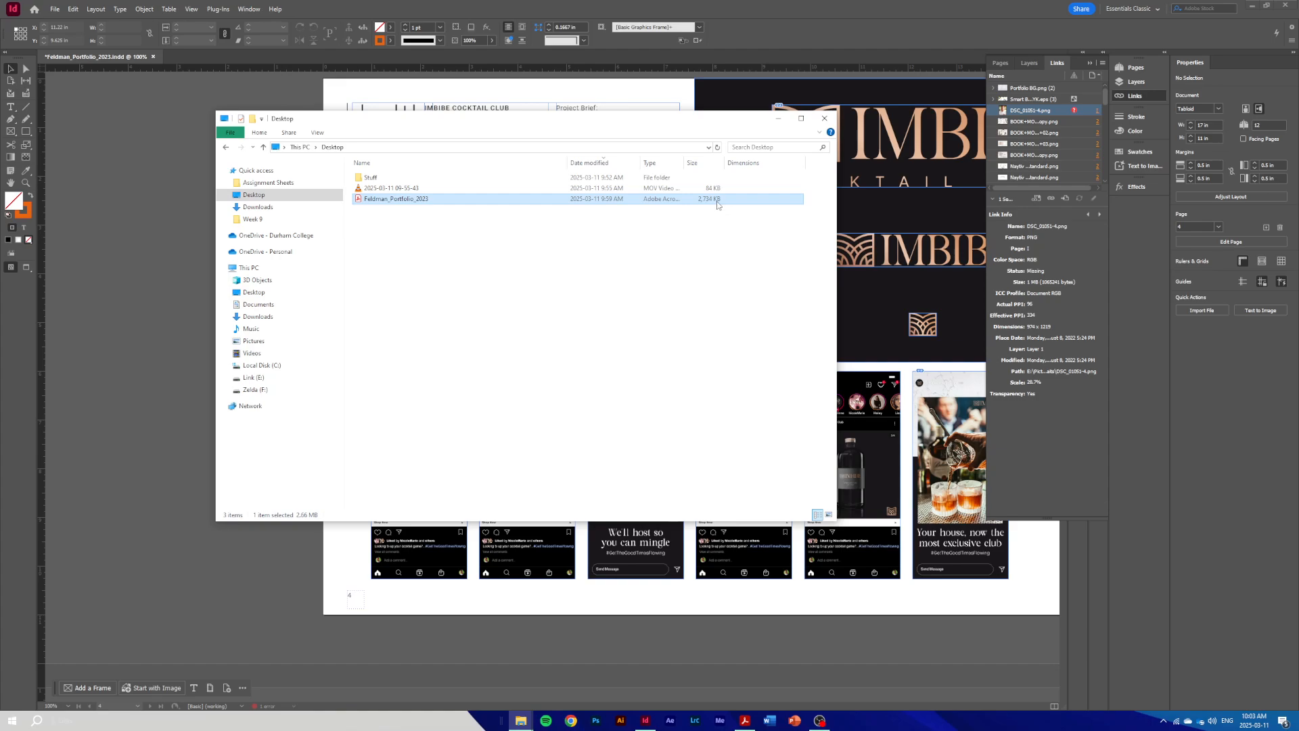
left_click(161, 225)
scroll(189, 263, "down", 10)
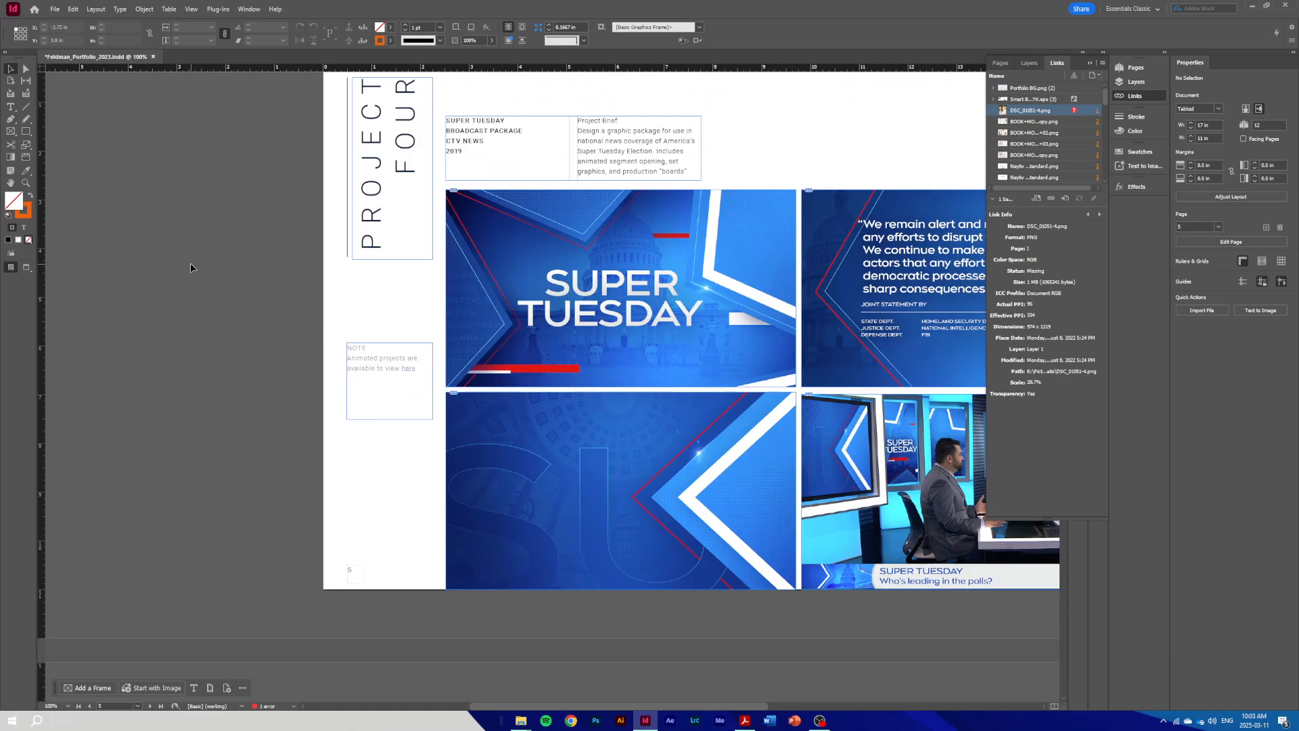
scroll(190, 268, "up", 10)
scroll(190, 263, "up", 1)
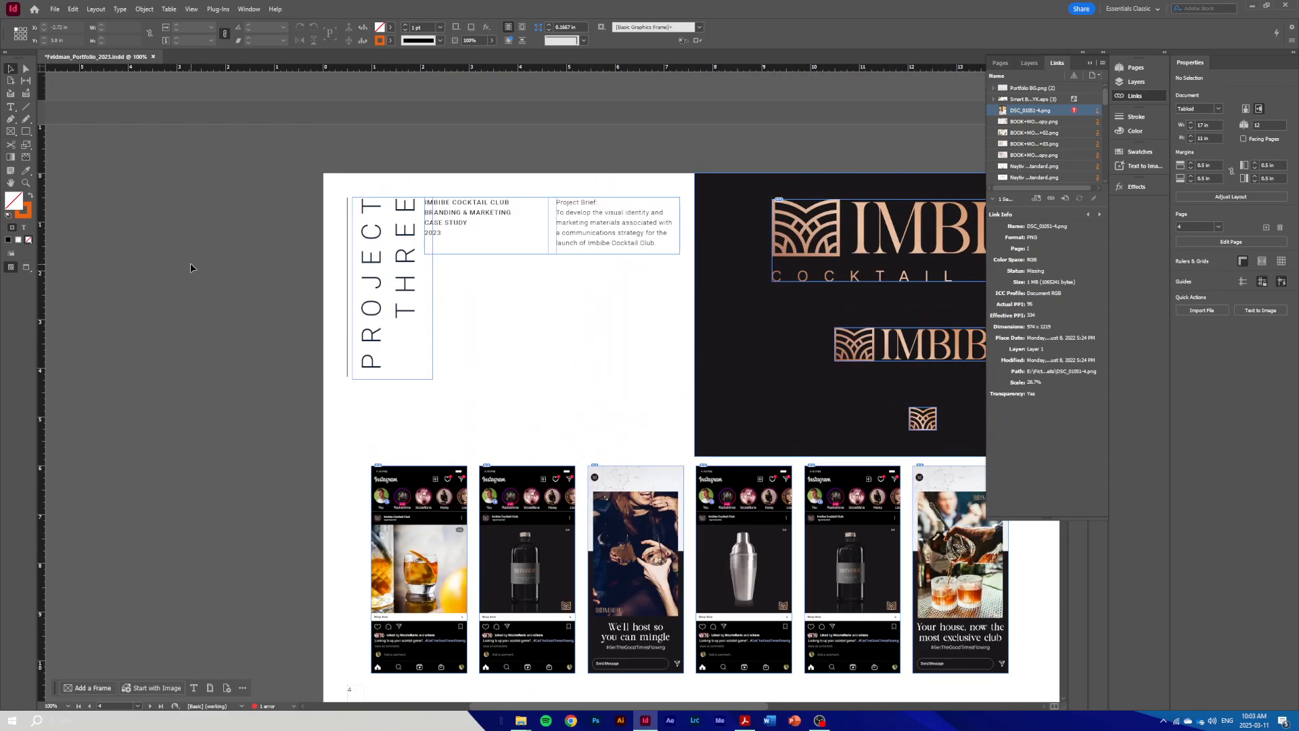
Switch to Acrobat, close the portfolio PDF, and start the Combine Files tool.
left_click(745, 721)
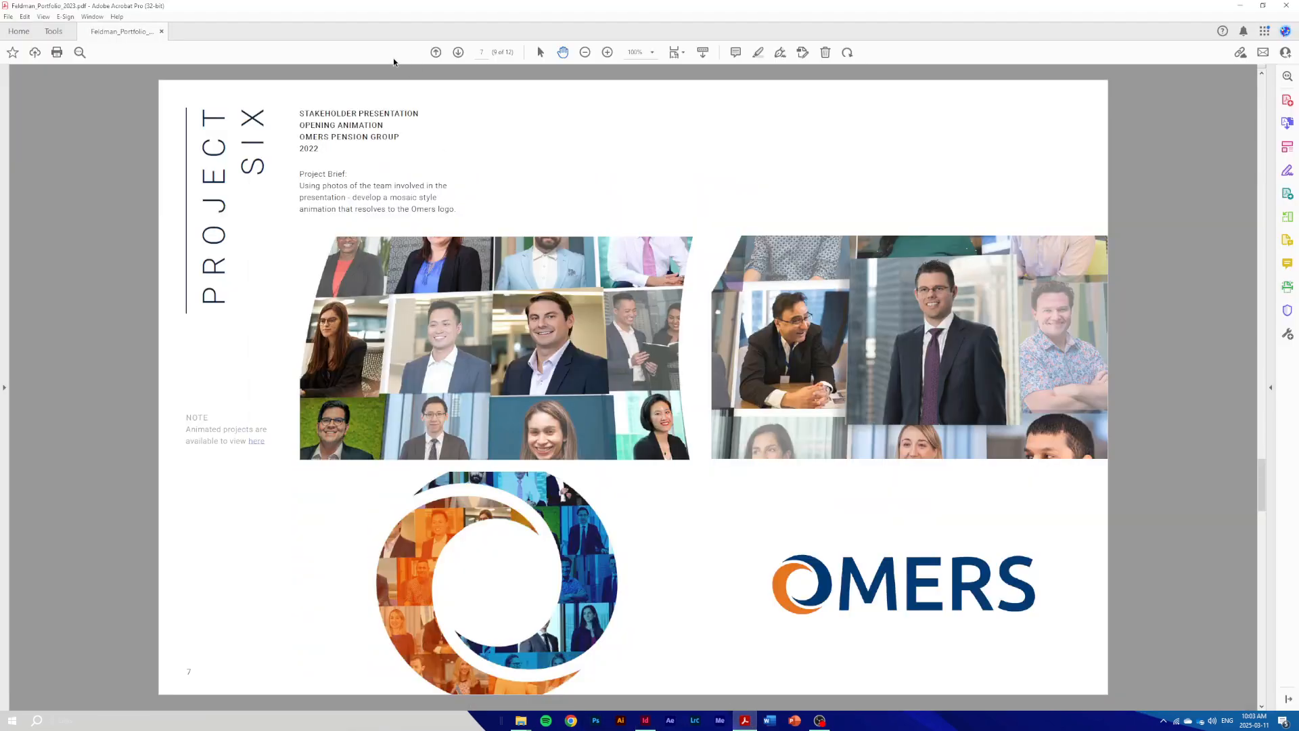
left_click(162, 32)
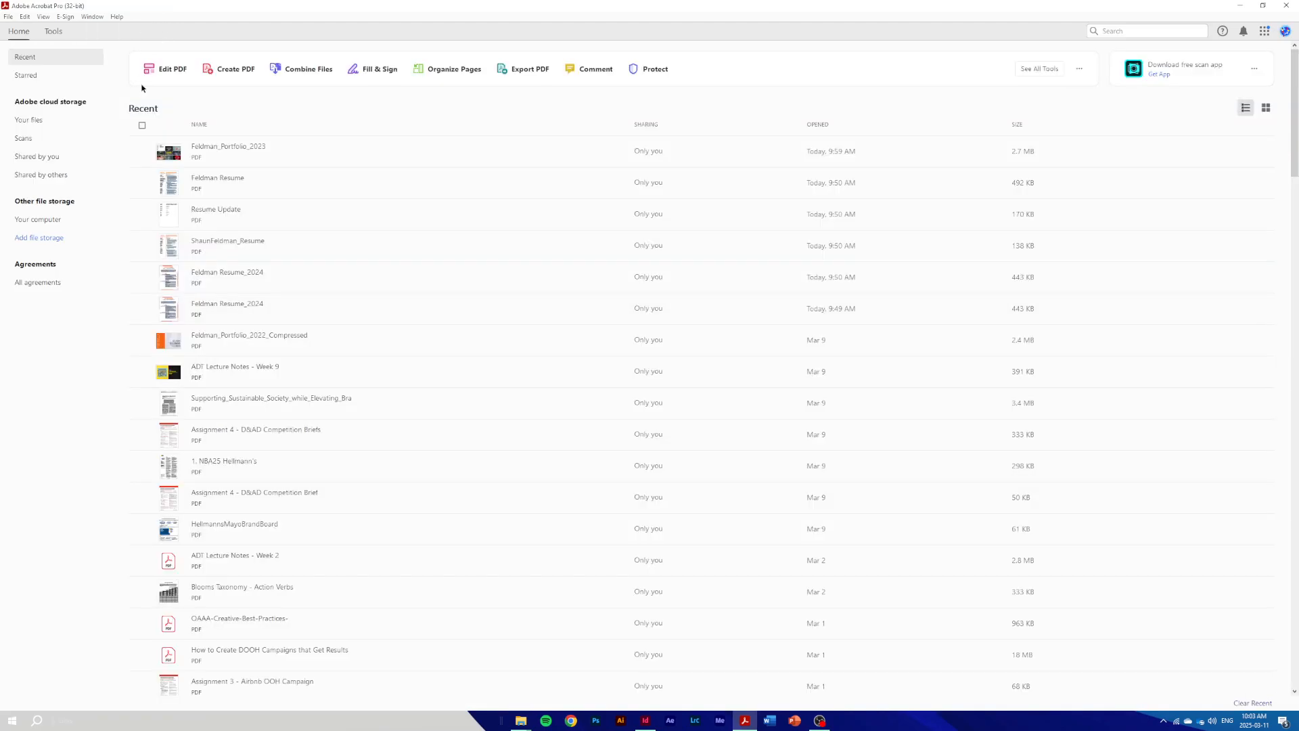
left_click(313, 72)
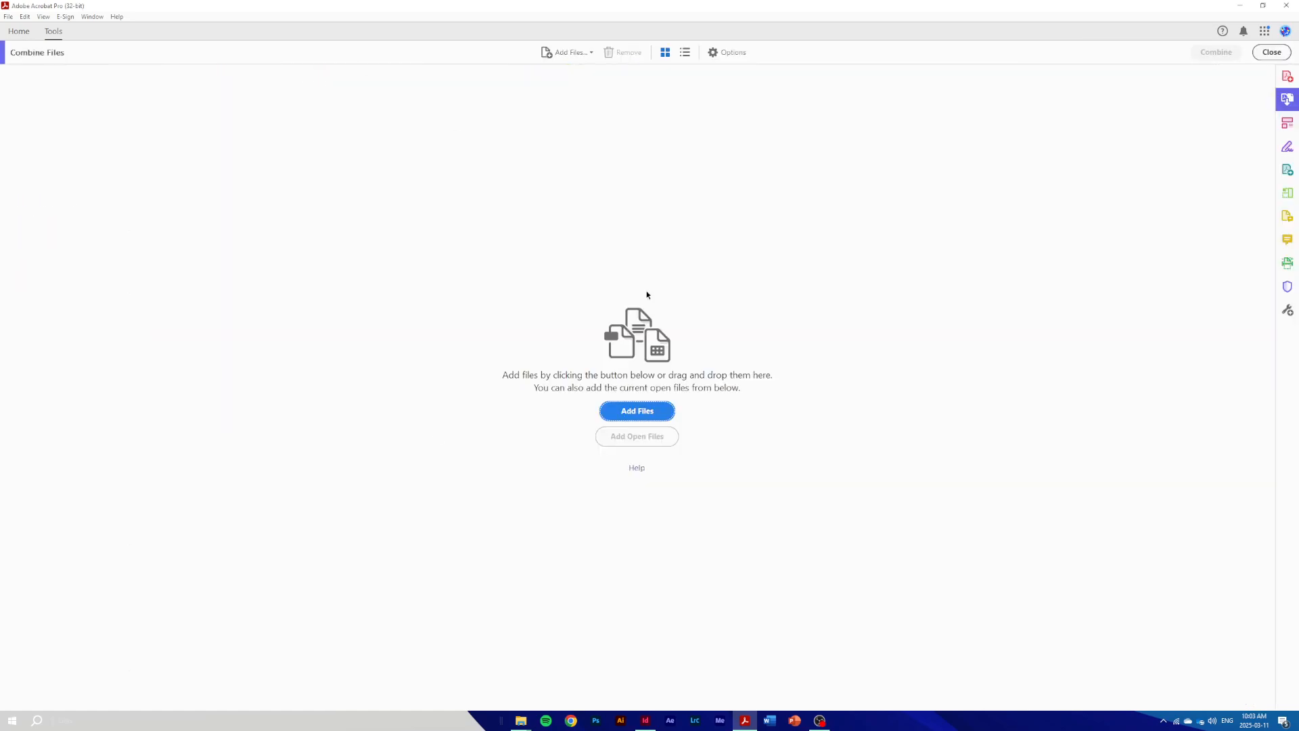
Add the exported portfolio PDF from the Desktop folder, followed by the resume PDF, to the list of files to combine.
mouse_move(521, 720)
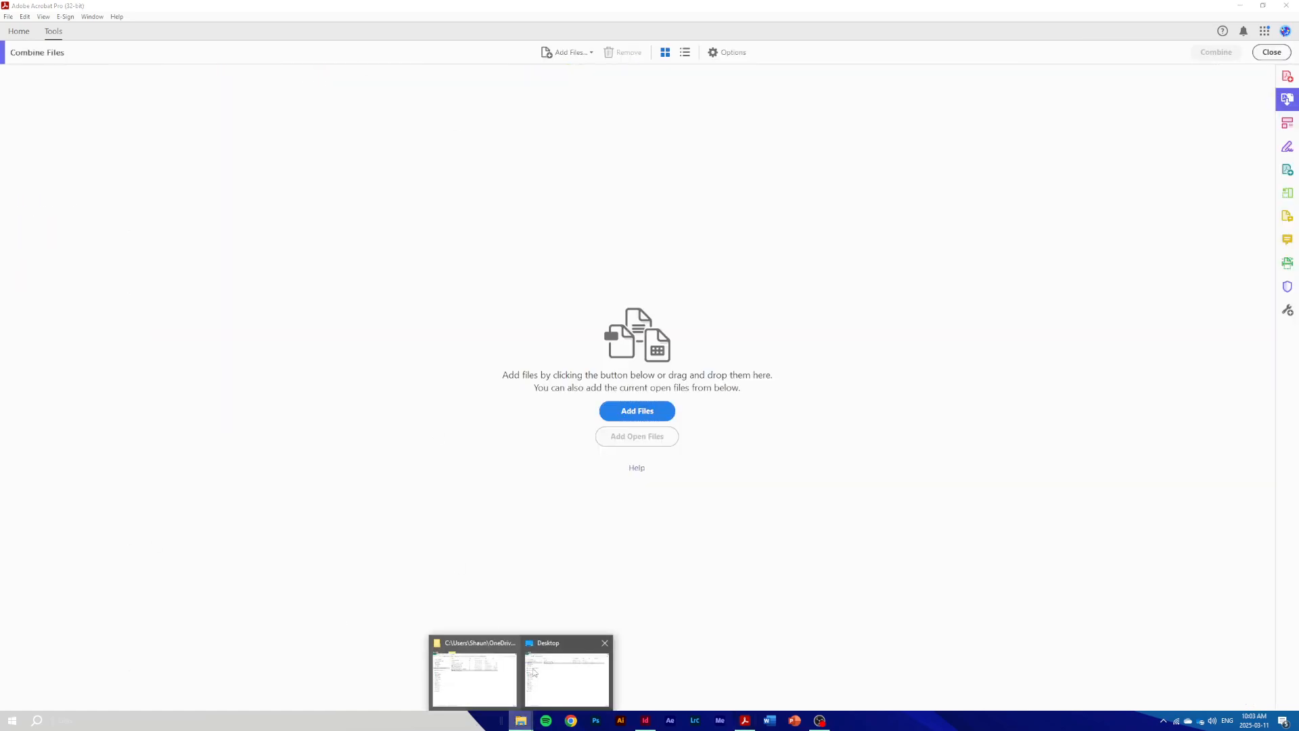
left_click(568, 643)
left_click_drag(372, 199, 677, 610)
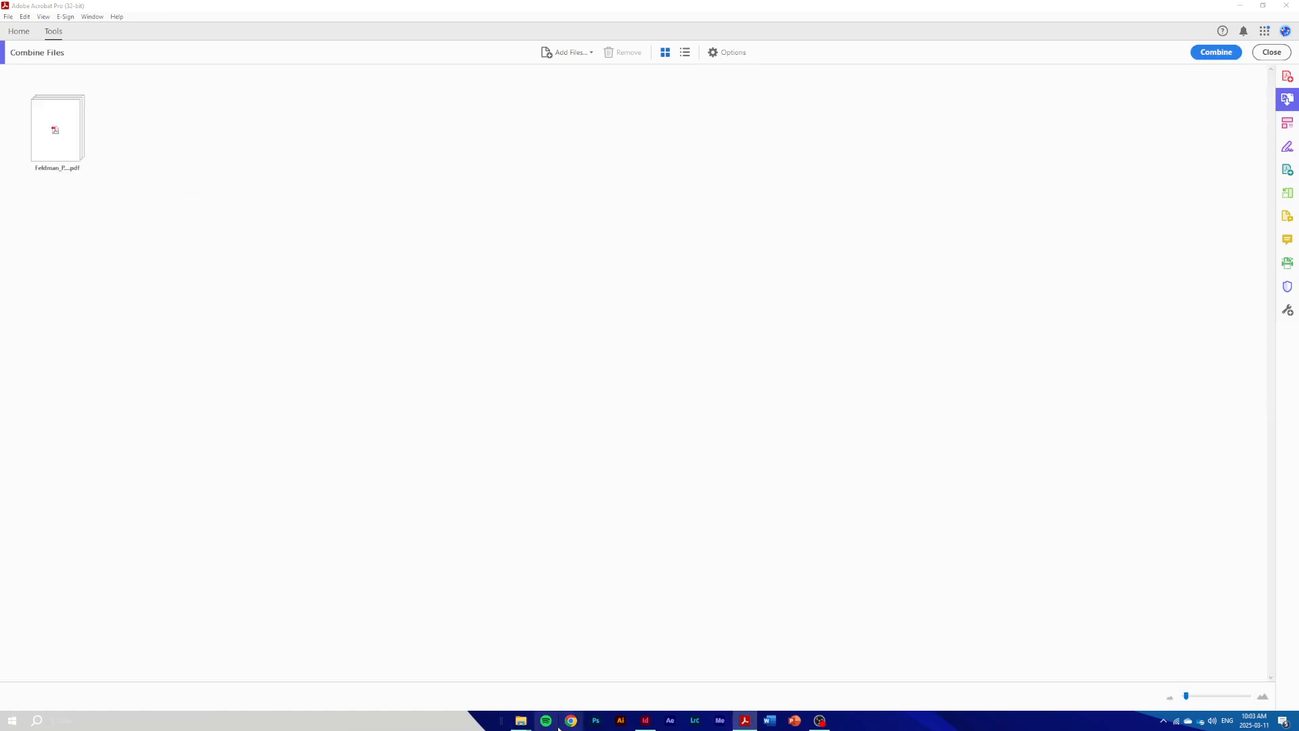
left_click(450, 672)
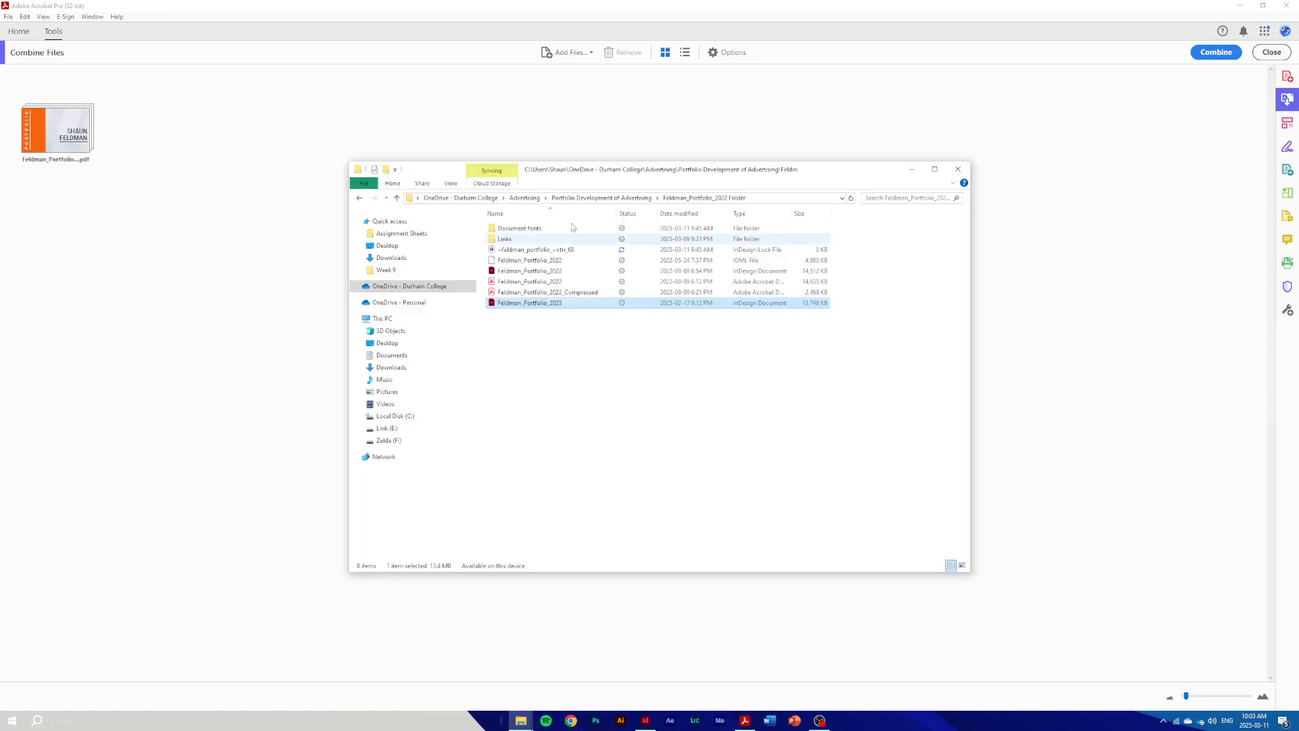
left_click_drag(613, 174, 0, 271)
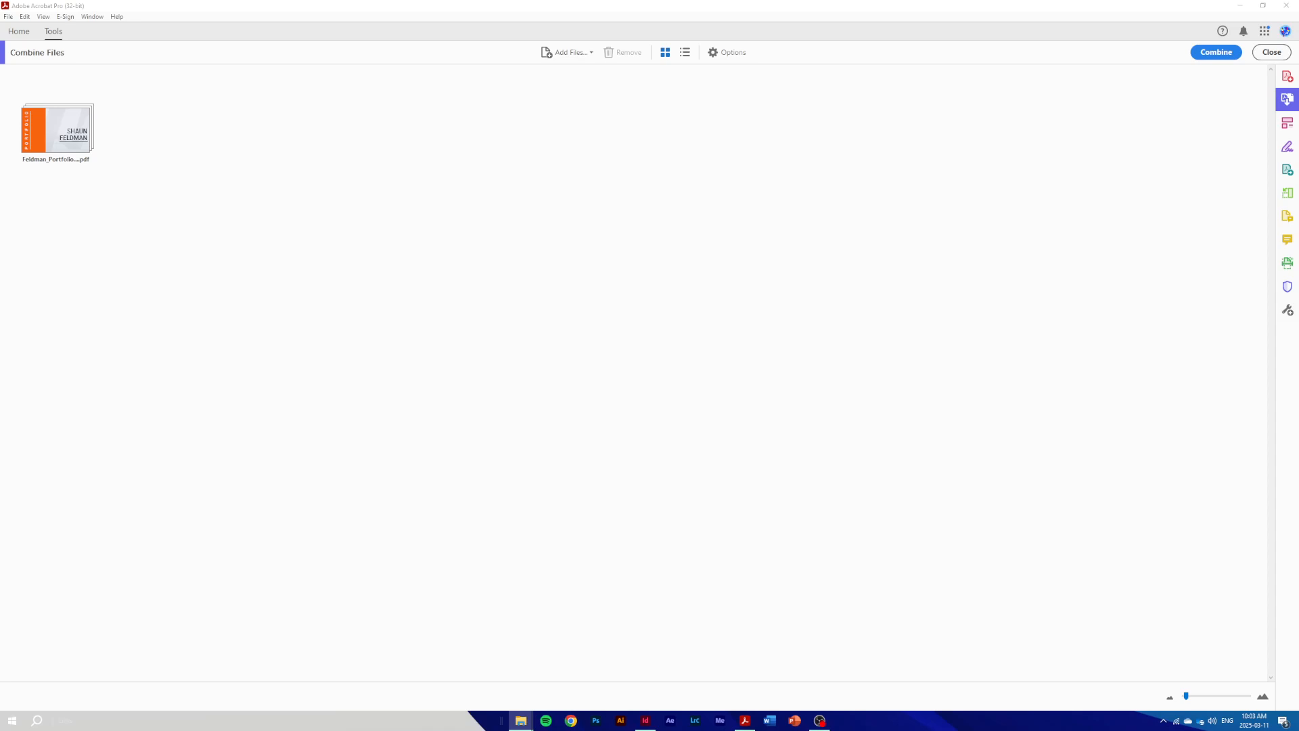
left_click_drag(0, 203, 401, 191)
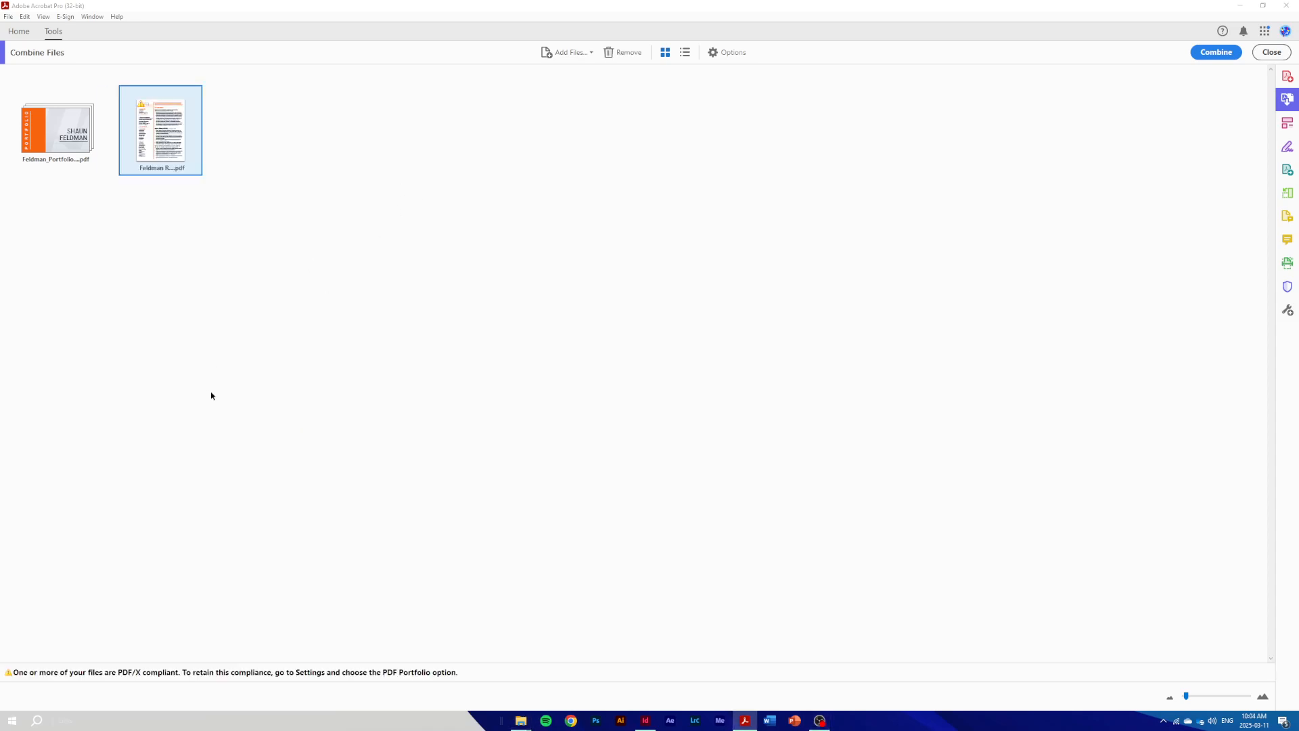
Check the compliance warning on the resume PDF and combine the portfolio and resume into one PDF.
mouse_move(170, 157)
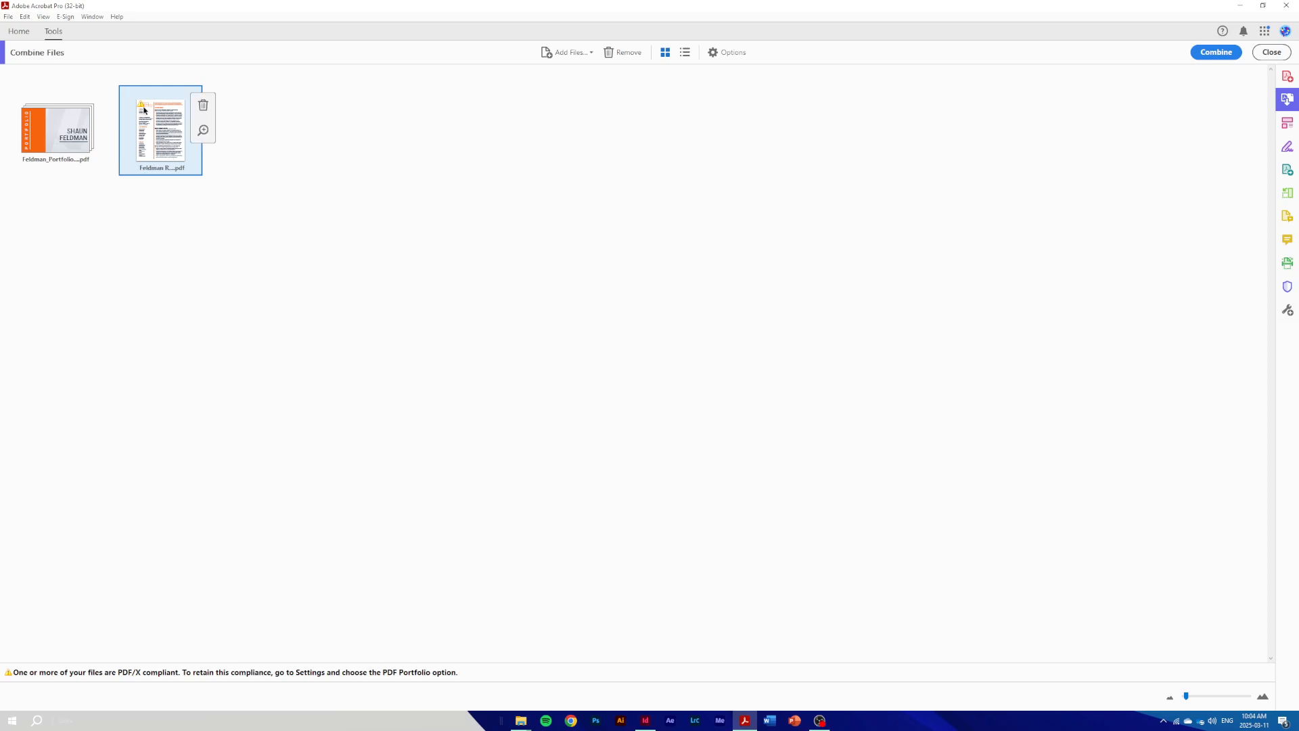
mouse_move(144, 110)
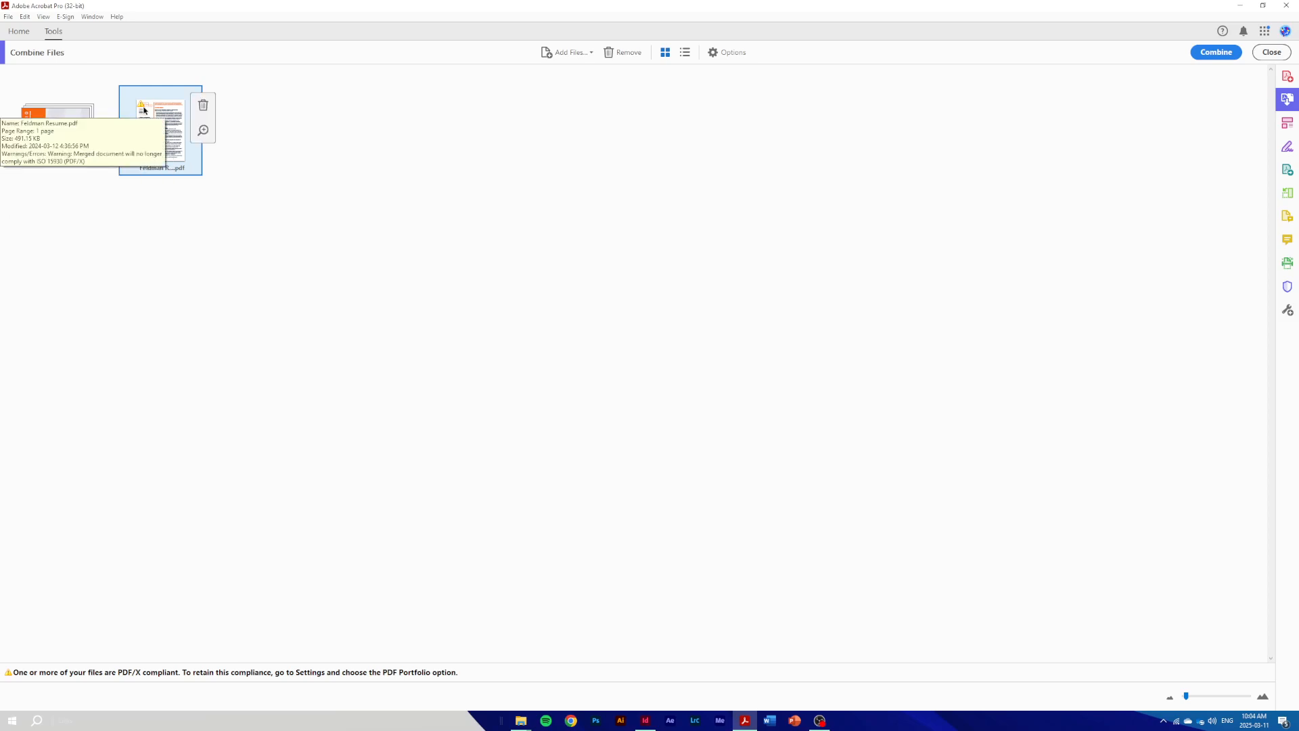
left_click(1228, 53)
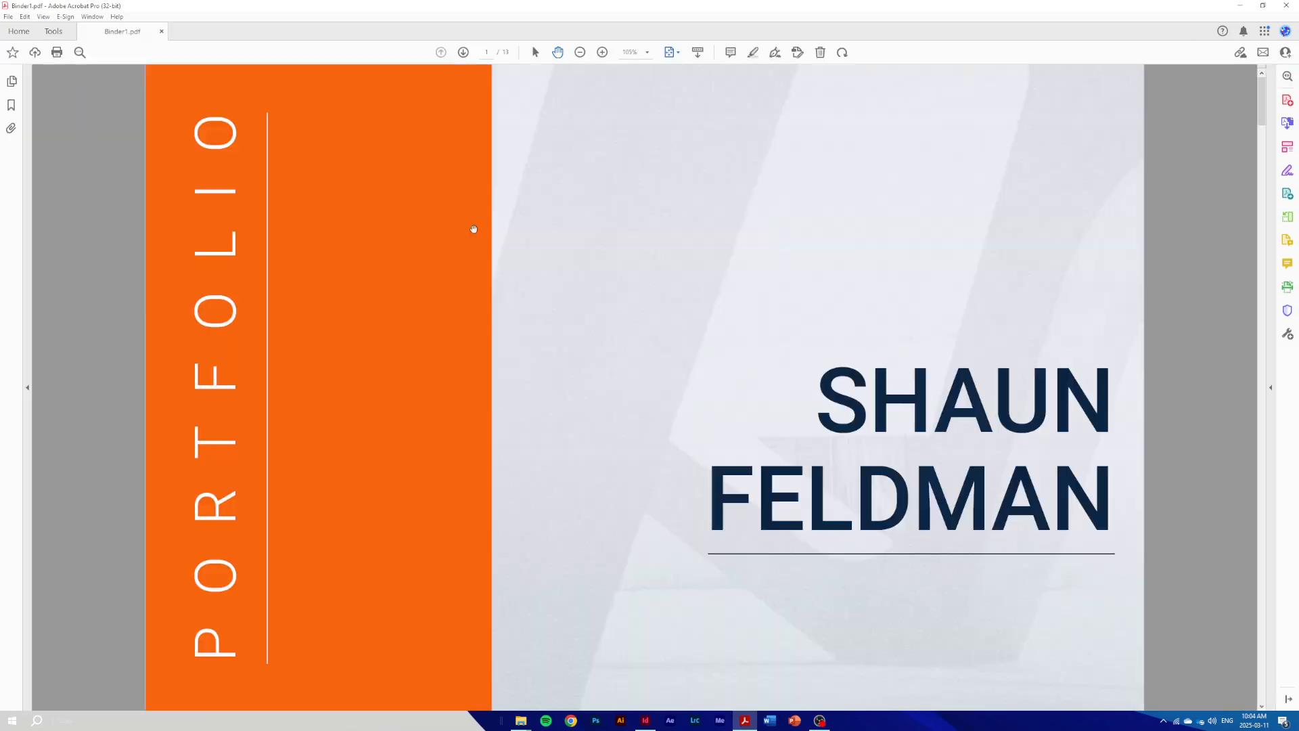
Zoom the combined PDF out to 75%, page forward through the document to review it, and return to the cover.
left_click(580, 52)
left_click(580, 52)
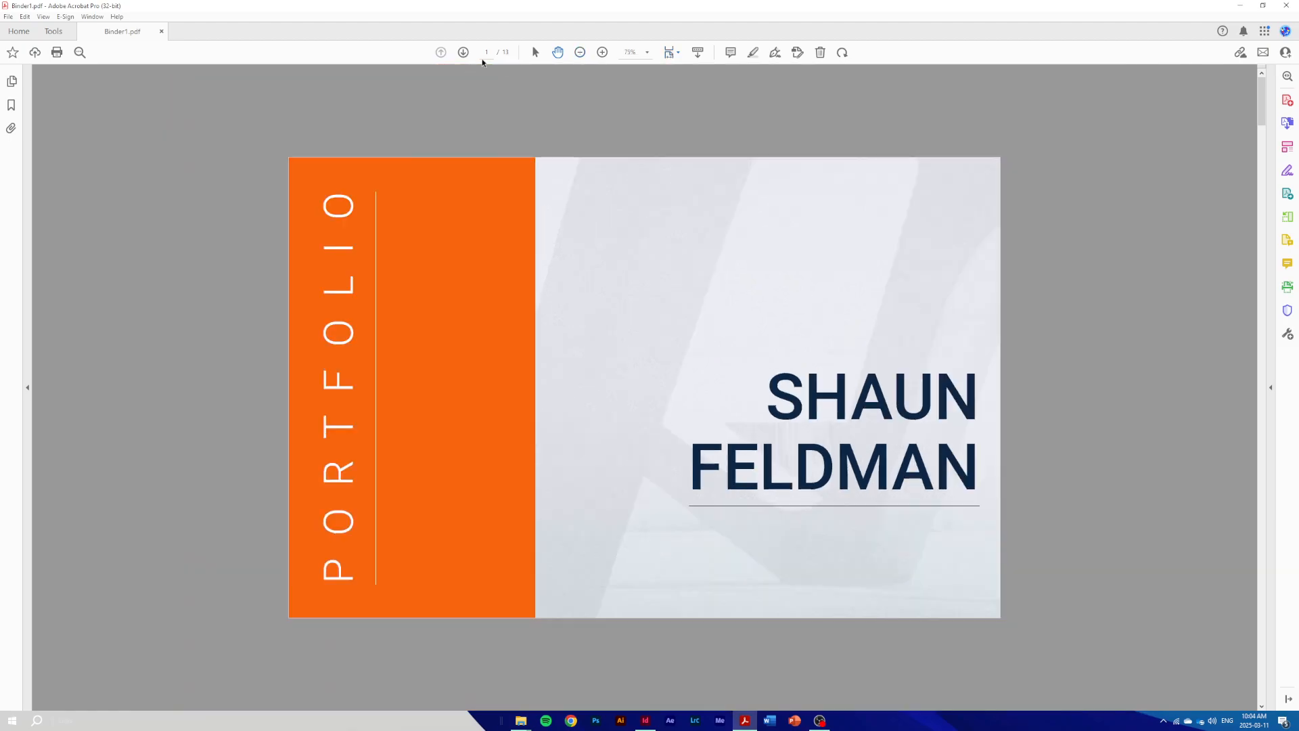
left_click(463, 52)
left_click(463, 52)
left_click(464, 52)
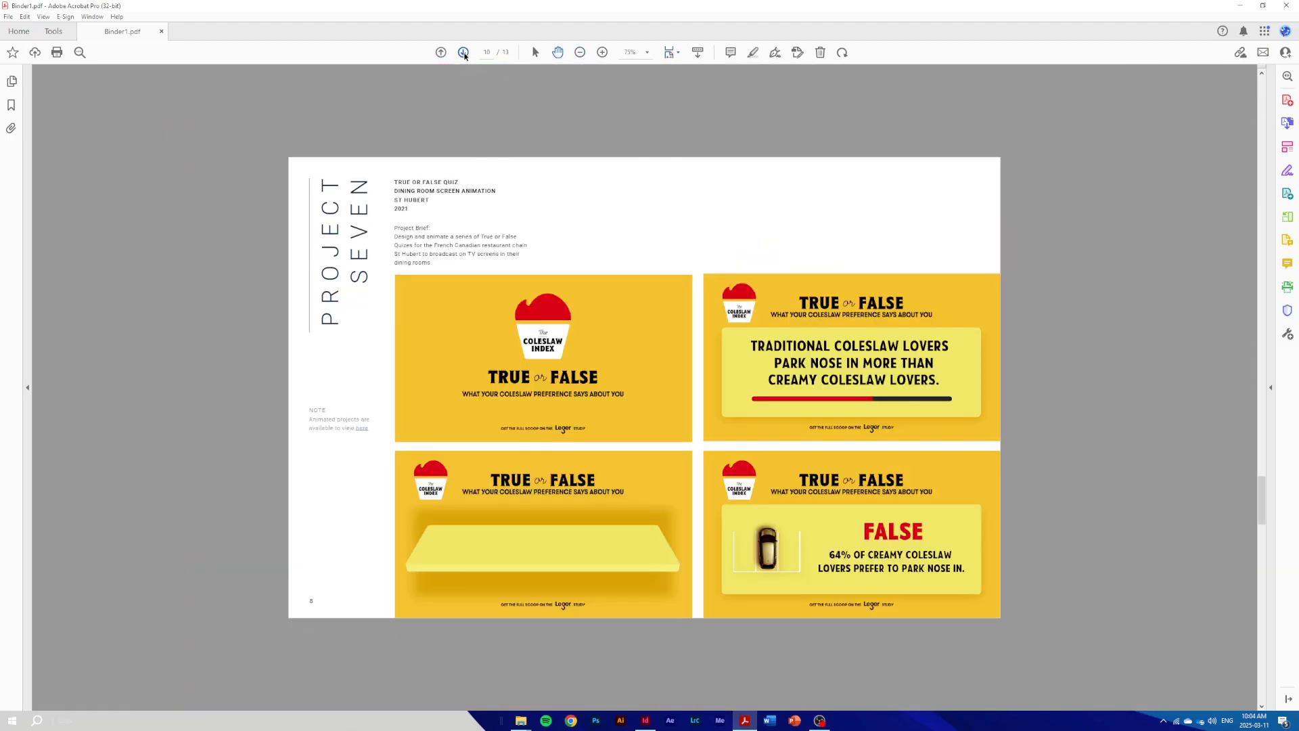
left_click(464, 52)
left_click(441, 53)
left_click(441, 52)
left_click(441, 52)
left_click(441, 52)
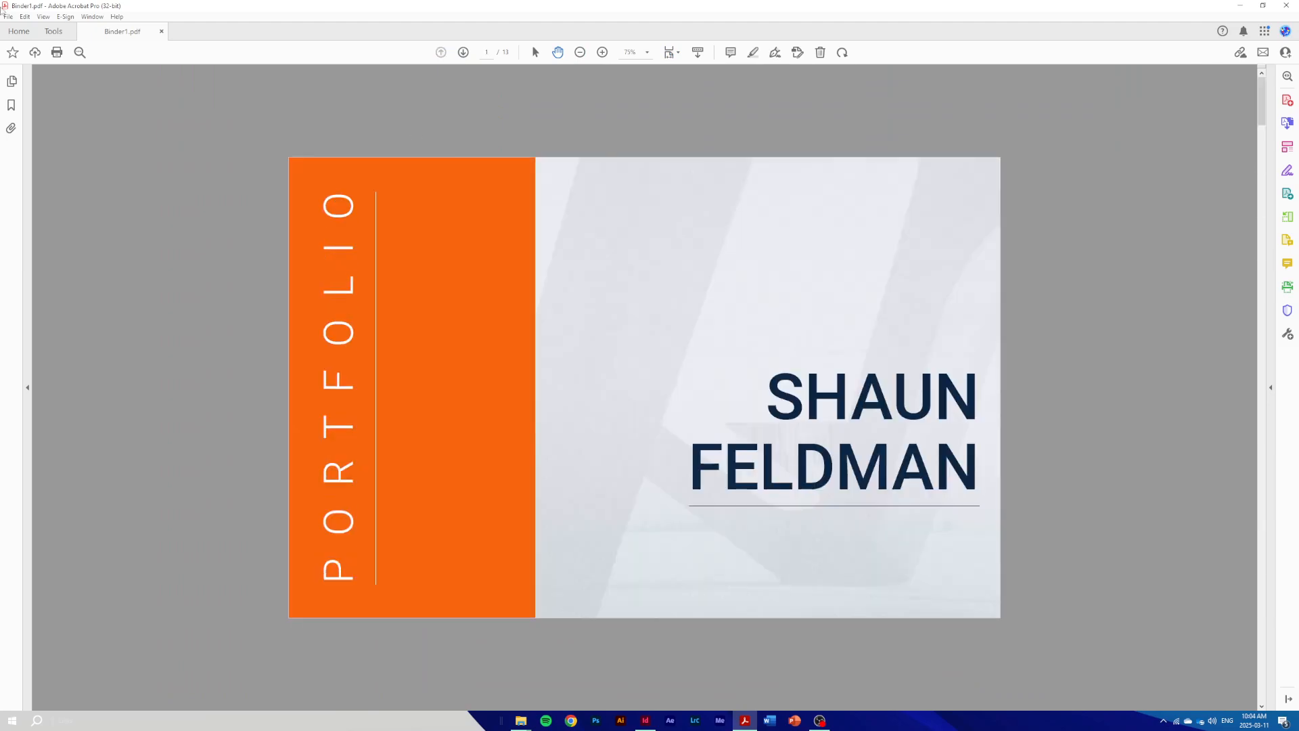
Review the Save as PDF options for the combined document and cancel without saving.
left_click(8, 16)
left_click(60, 110)
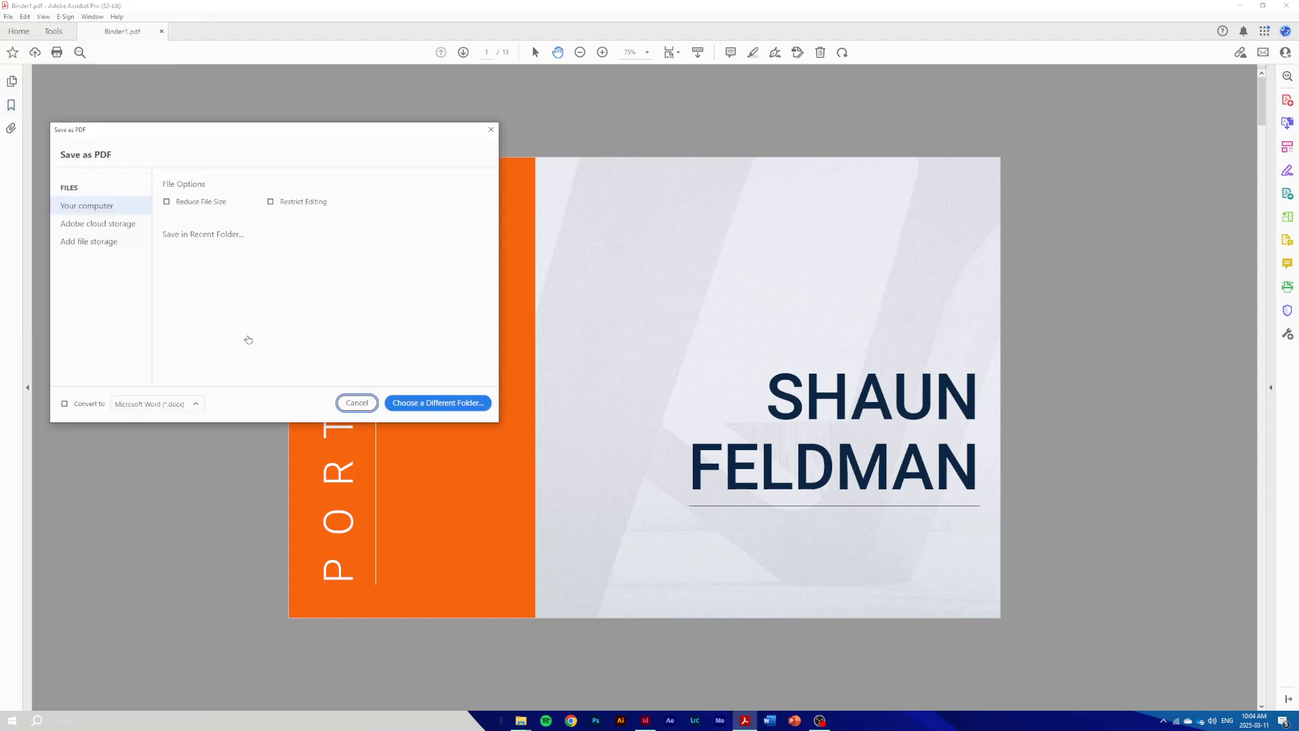
left_click(357, 403)
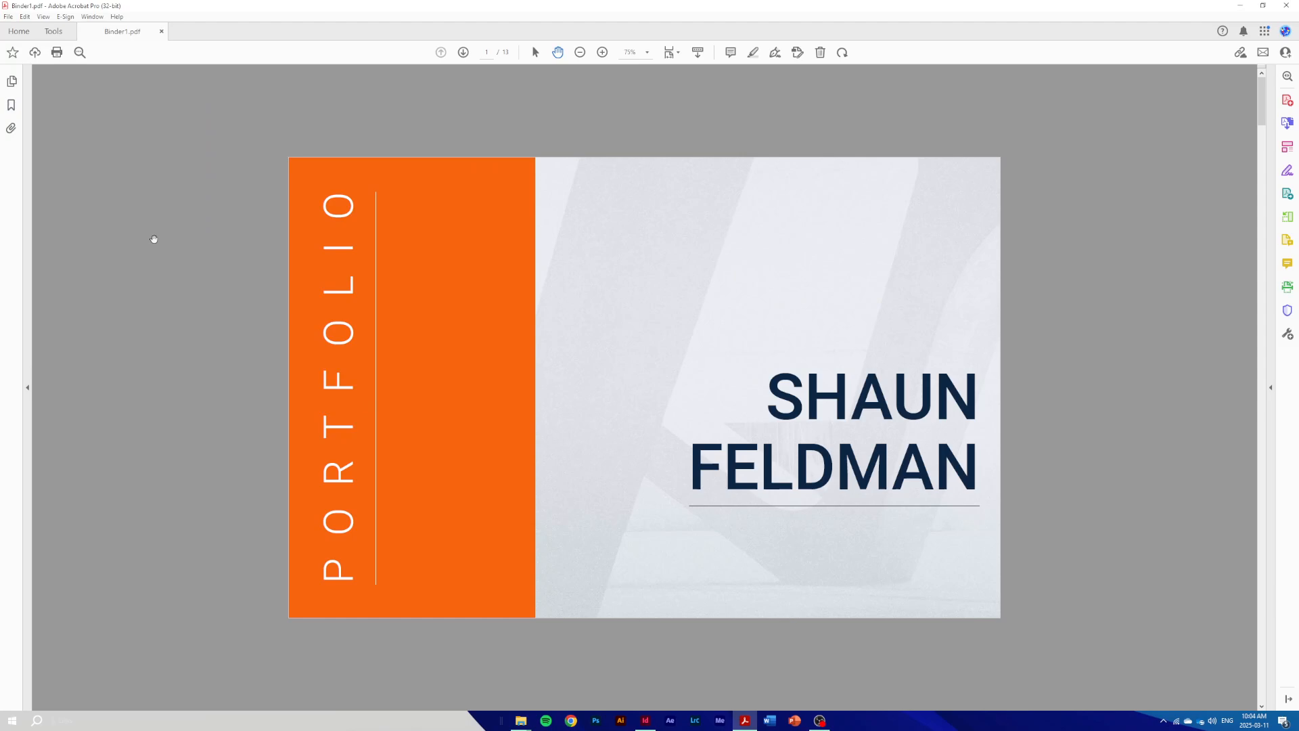